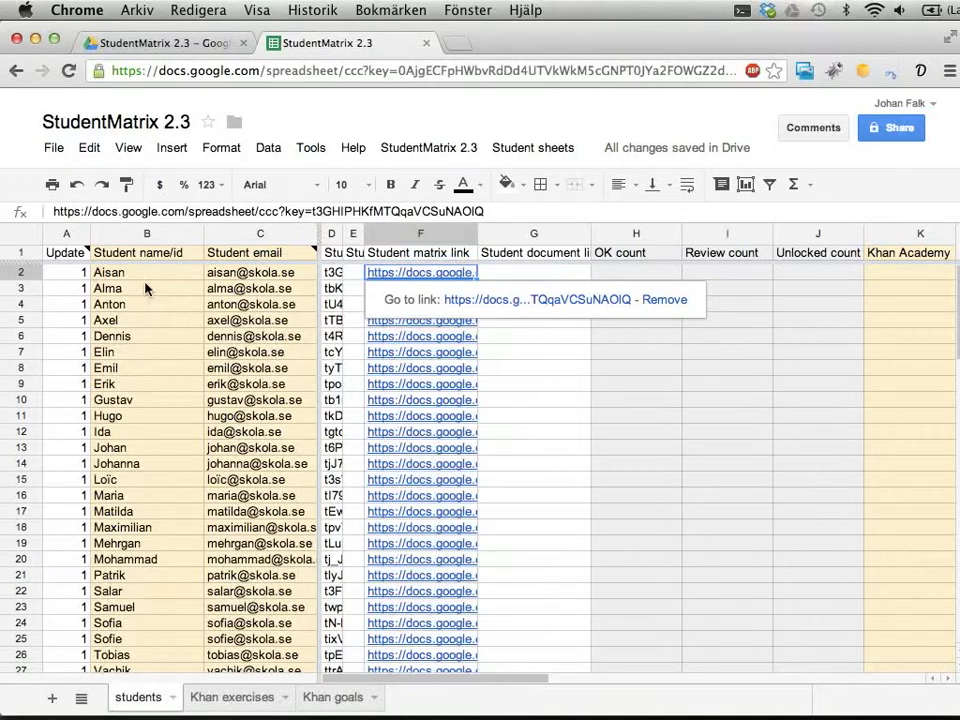
- Open the first student's matrix spreadsheet from the StudentMatrix 2.3 folder in Google Drive
mouse_move(146, 277)
left_mouse_down()
mouse_move(230, 405)
mouse_move(248, 505)
left_mouse_up()
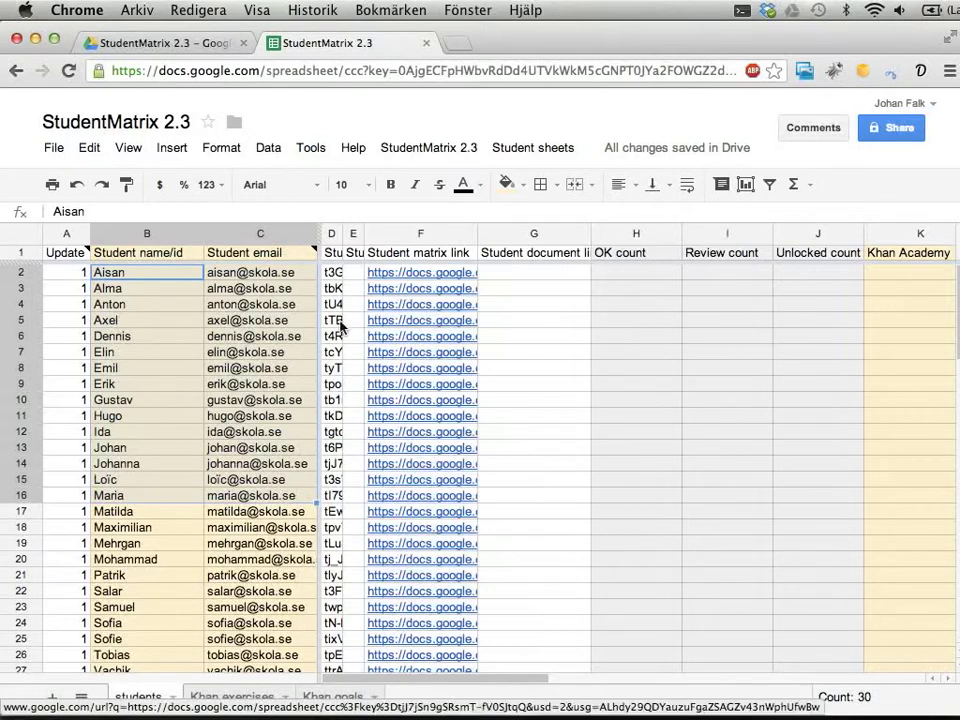
left_click(189, 44)
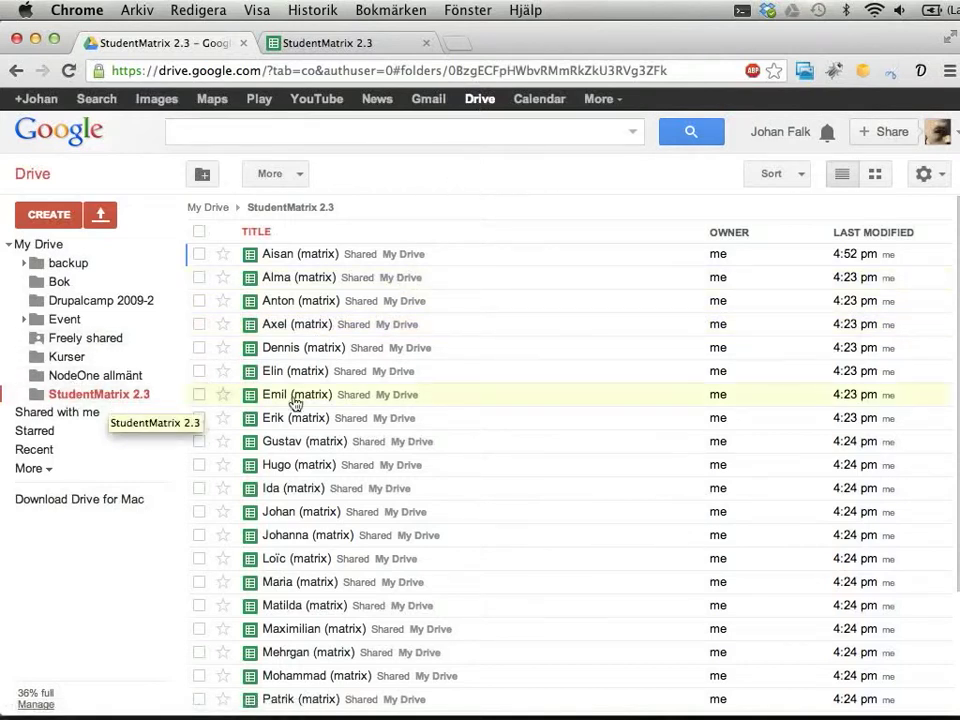
scroll(343, 400, "down", 5)
scroll(343, 400, "up", 5)
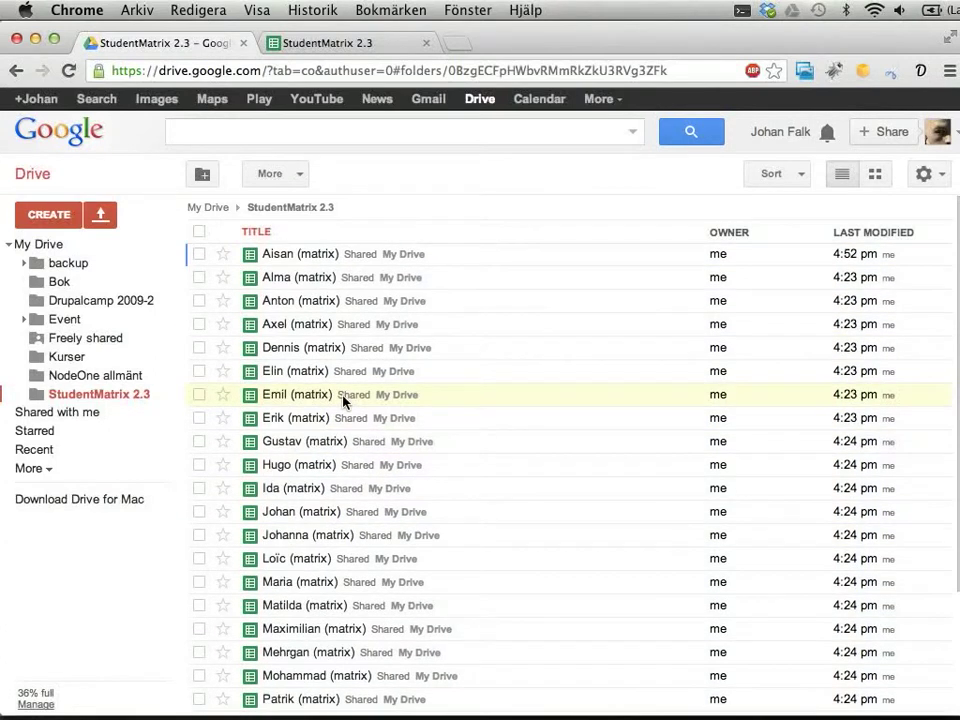
left_click(300, 257)
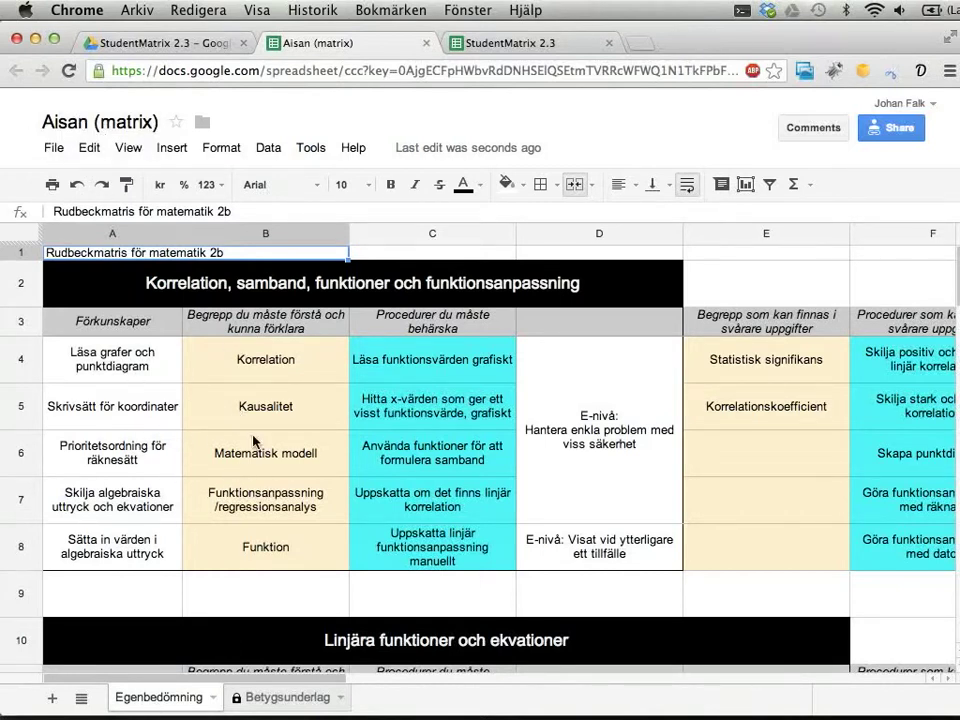
- Fill the "Läsa grafer och punktdiagram" cell (A4) on the Betygsunderlag sheet with bright green
left_click(263, 707)
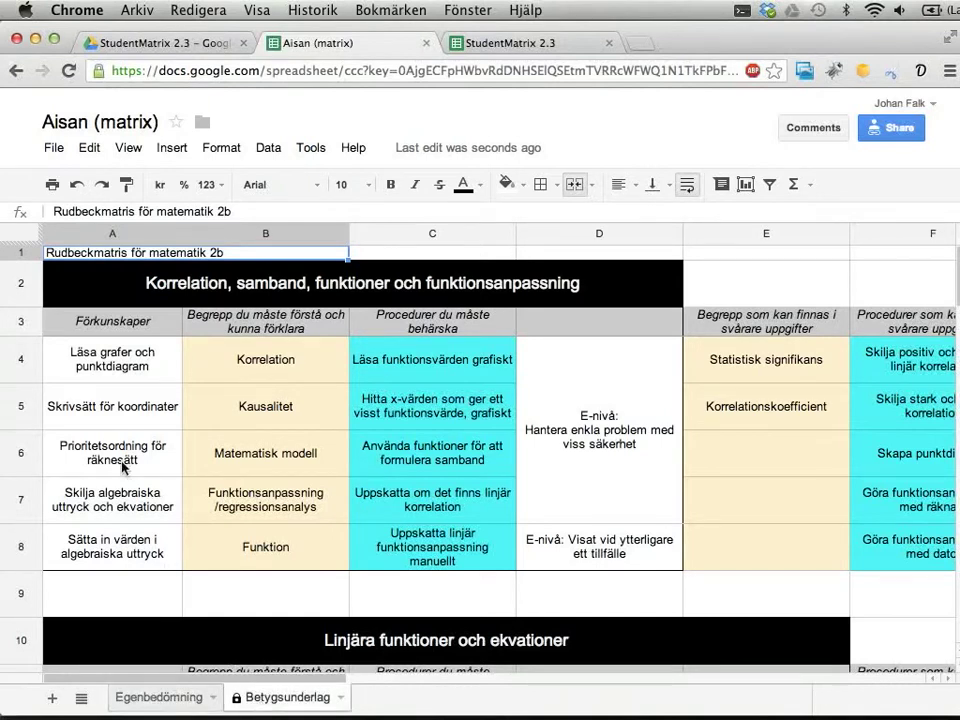
left_click(107, 371)
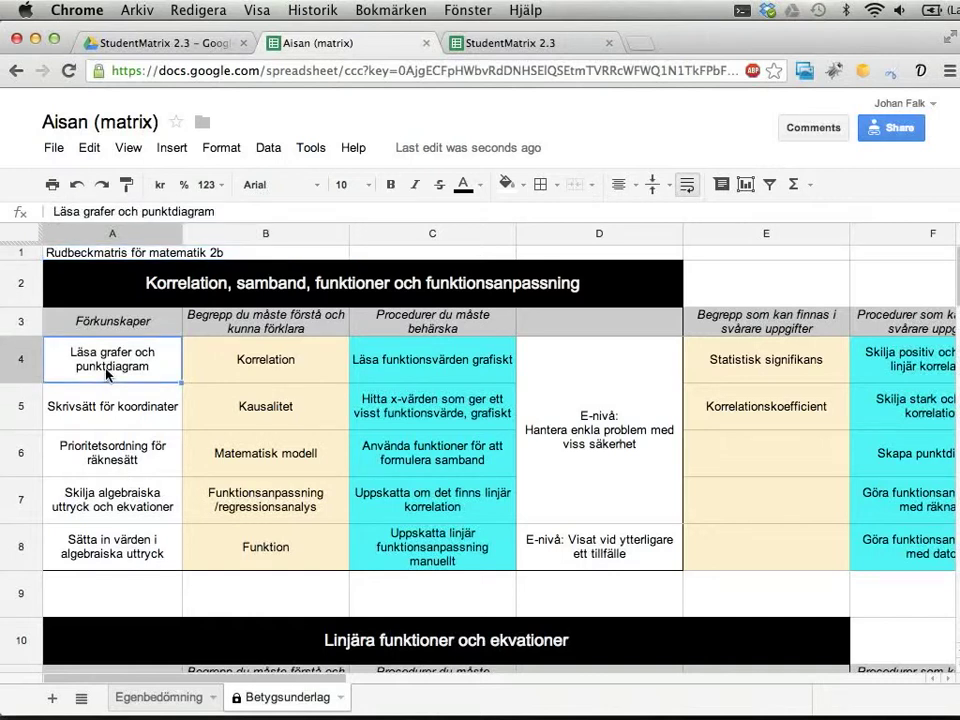
left_click(508, 190)
left_click(589, 270)
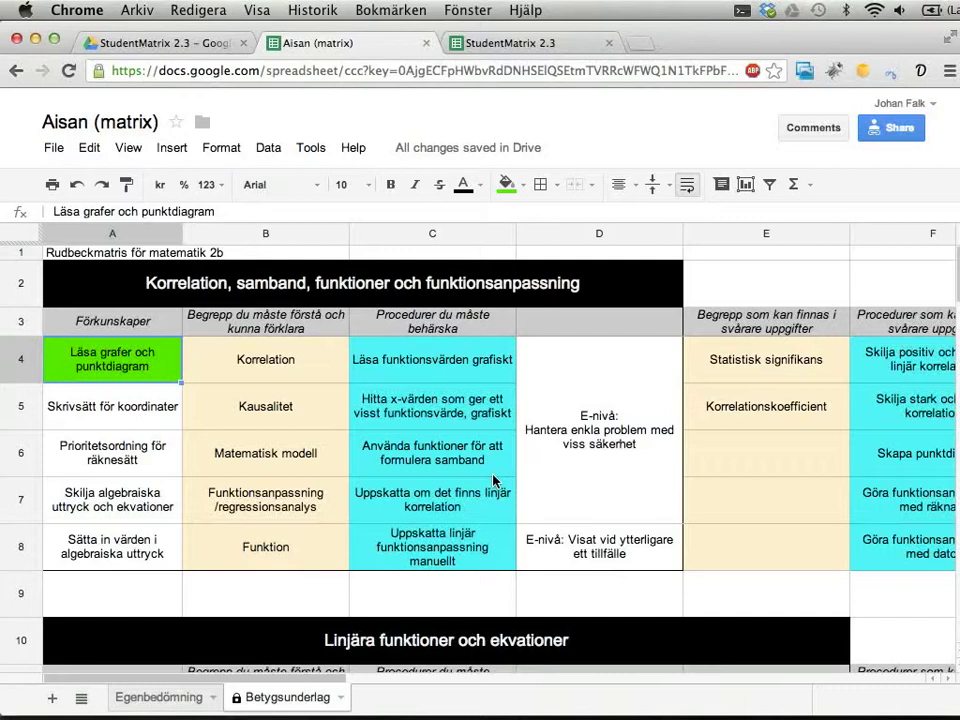
- Examine the Förkunskaper cells in the first two sections of the student's matrix and the student list in the master spreadsheet
left_click(152, 538)
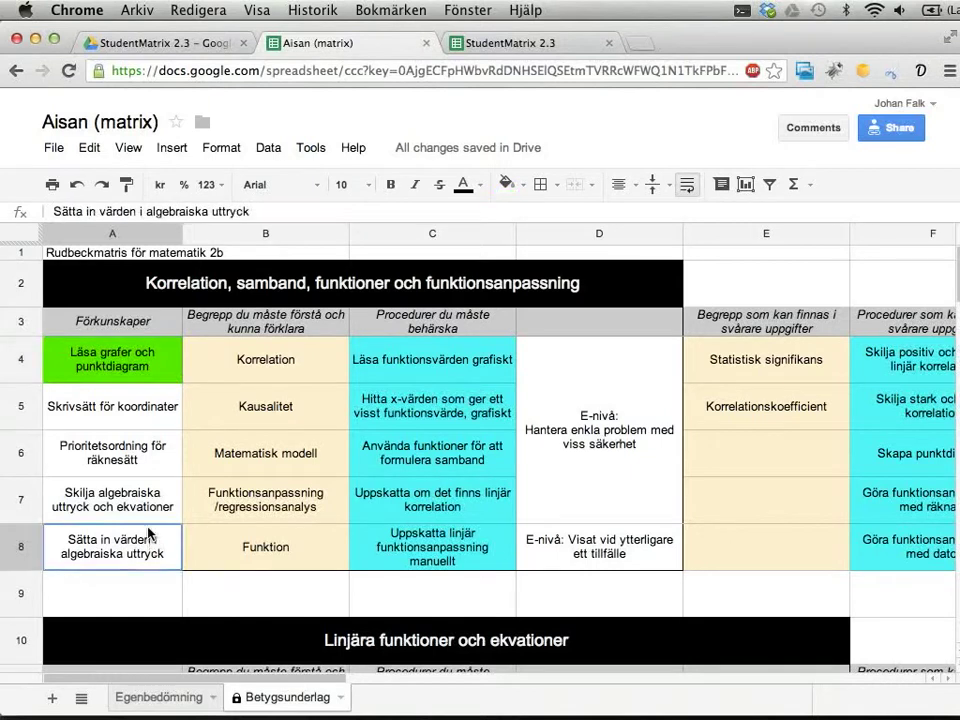
left_click_drag(148, 533, 100, 362)
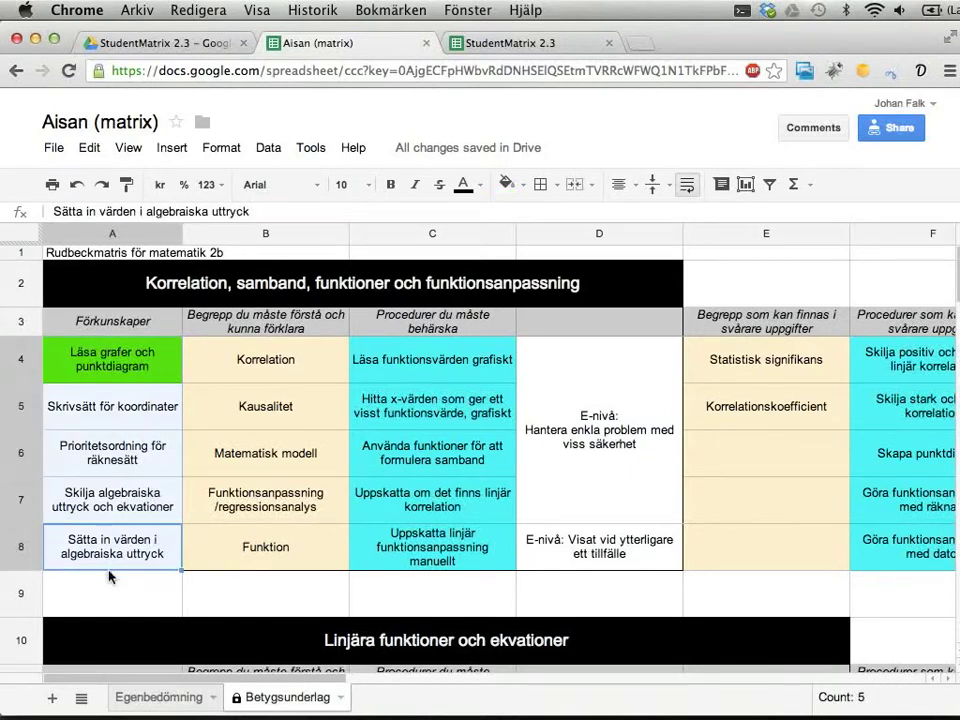
scroll(137, 430, "down", 5)
left_click_drag(150, 440, 143, 535)
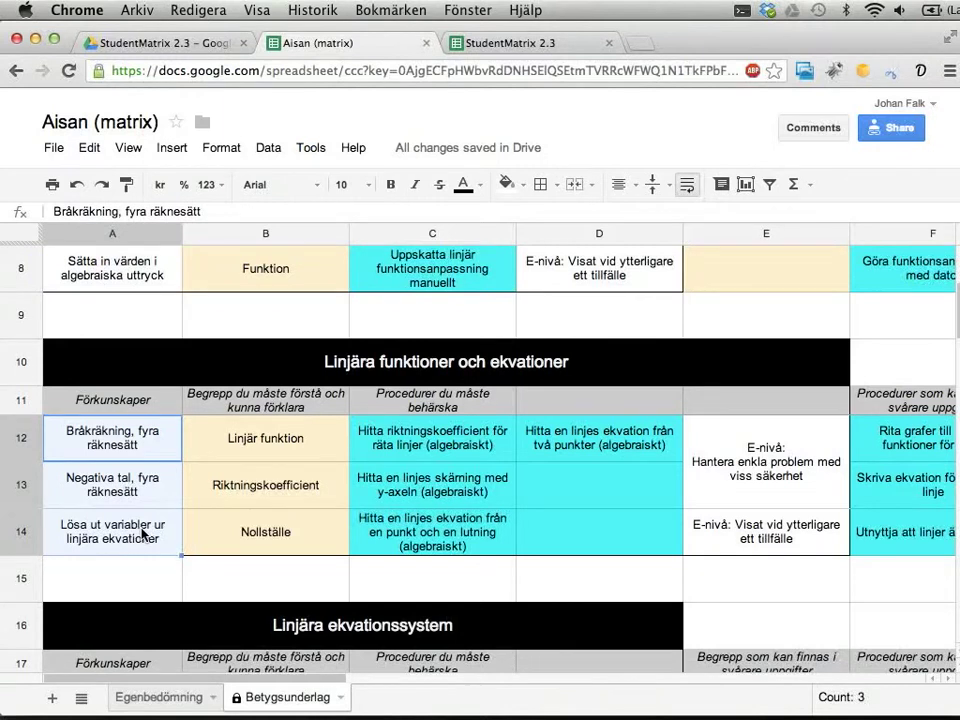
scroll(143, 535, "up", 5)
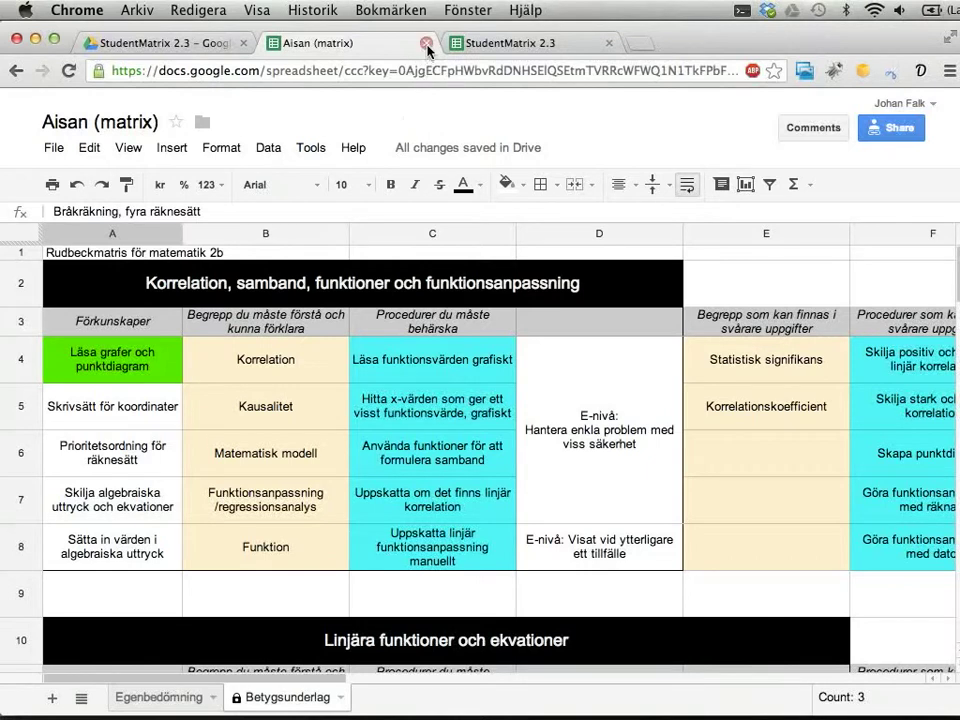
left_click(490, 46)
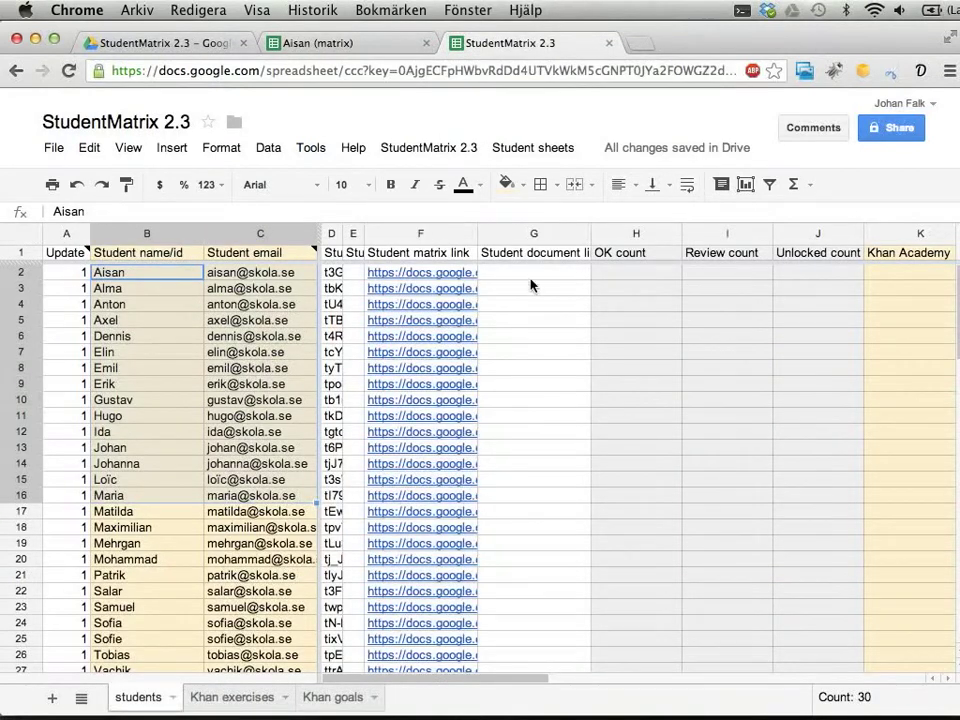
left_click(198, 289)
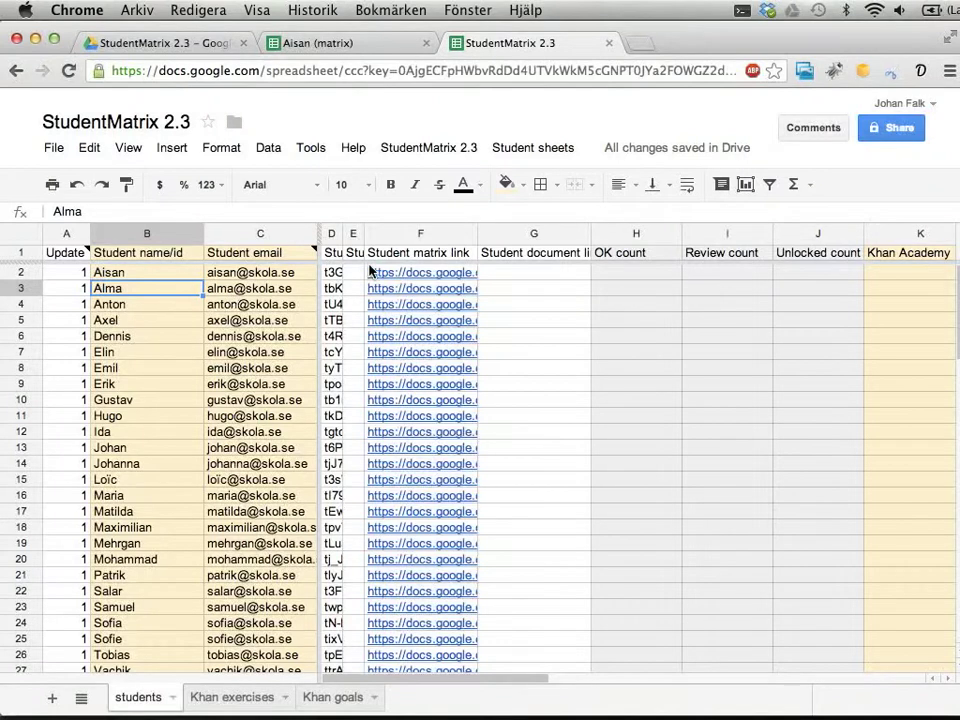
left_click(318, 43)
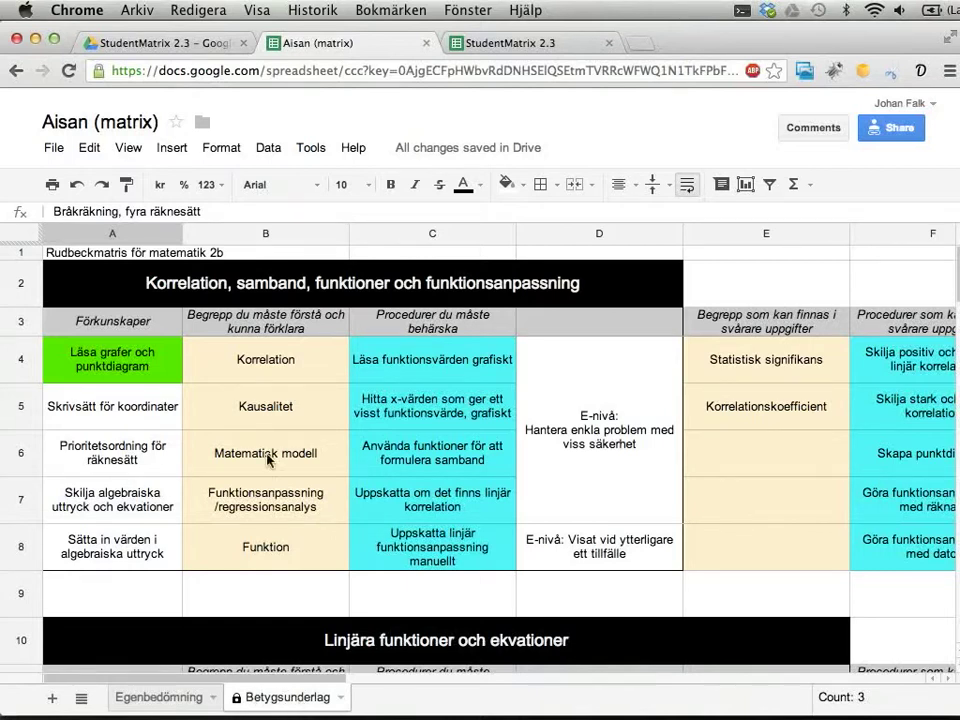
- In the StudentMatrix 2.3 master spreadsheet, start adding a new sheet from the template, with Betygsunderlag as the tab to copy
left_click(526, 45)
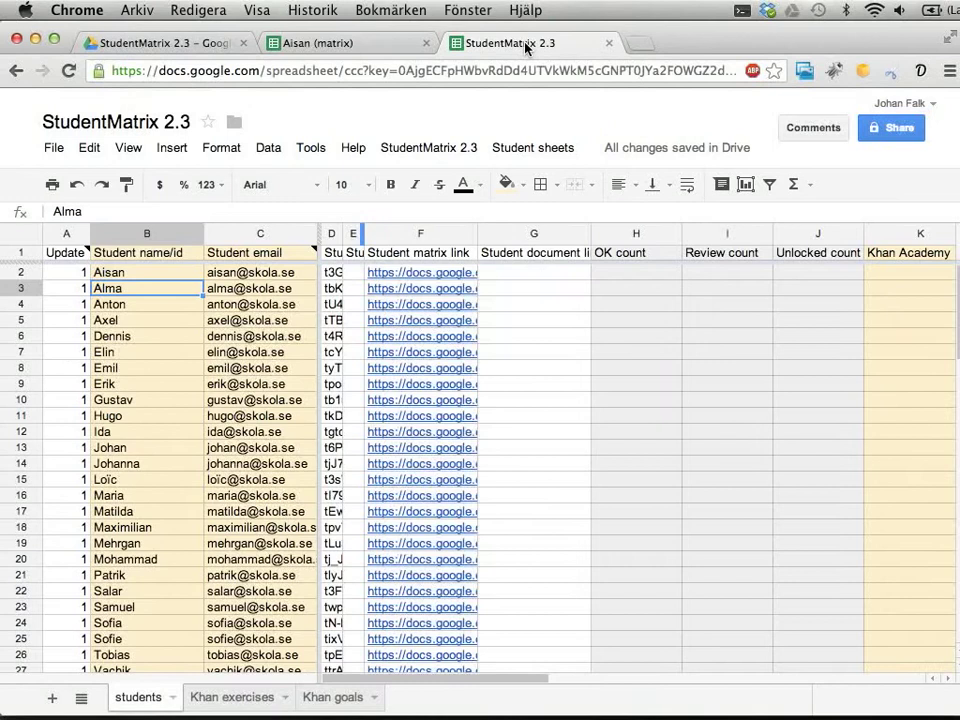
left_click(515, 153)
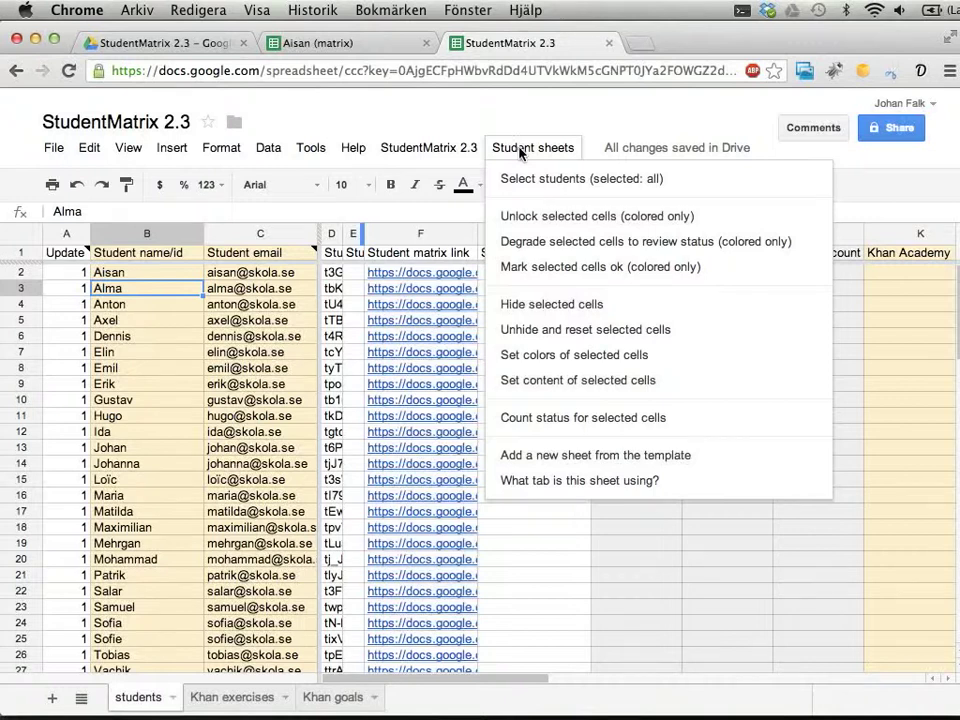
left_click(561, 456)
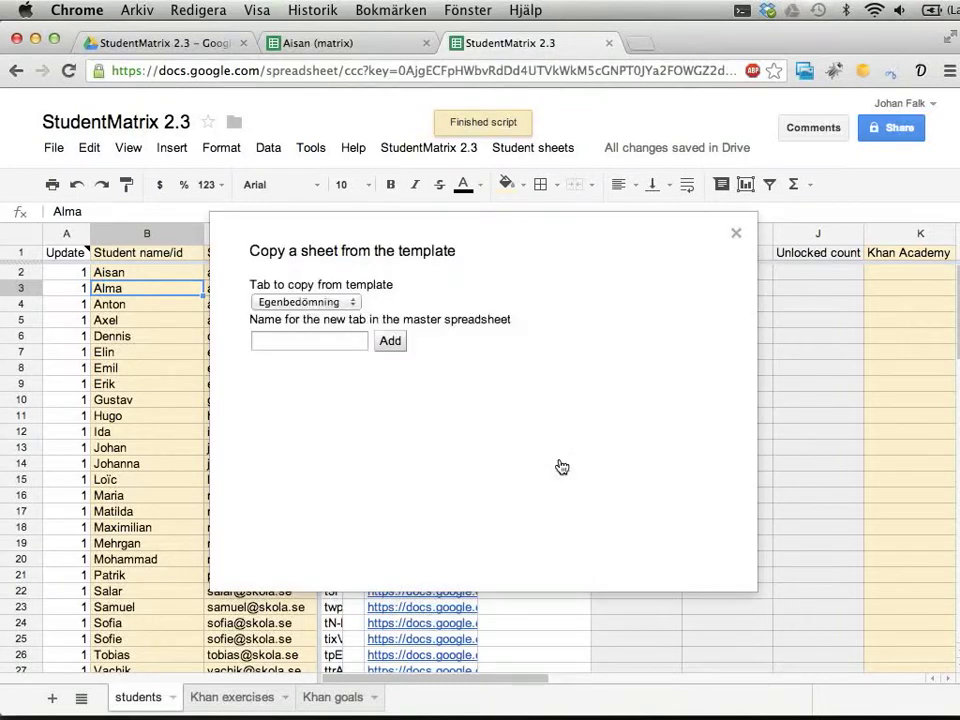
left_click_drag(251, 285, 389, 280)
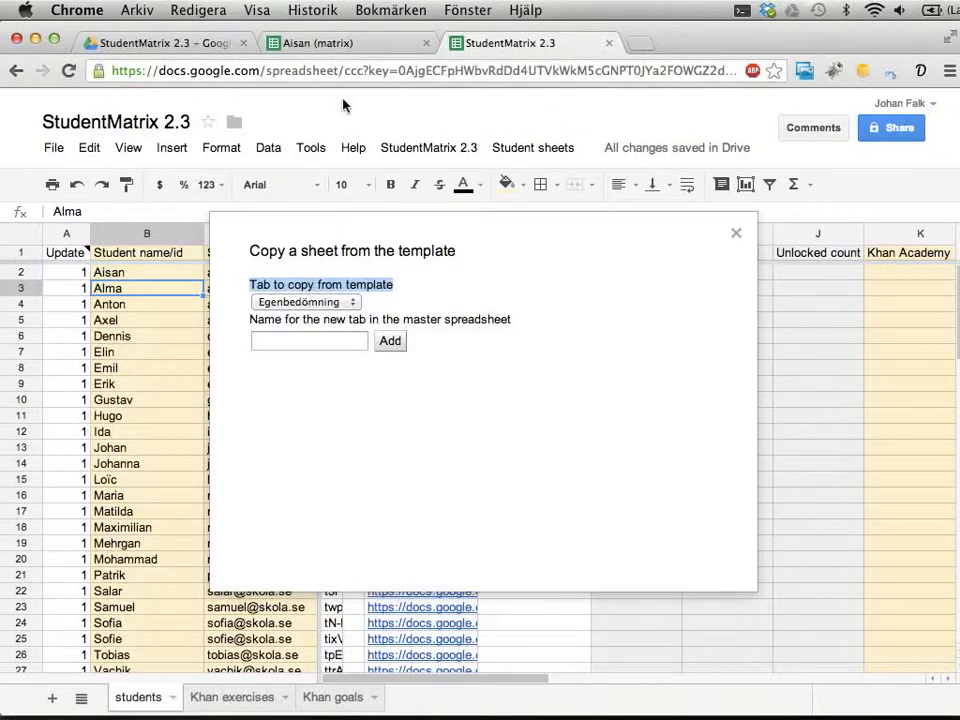
left_click(306, 301)
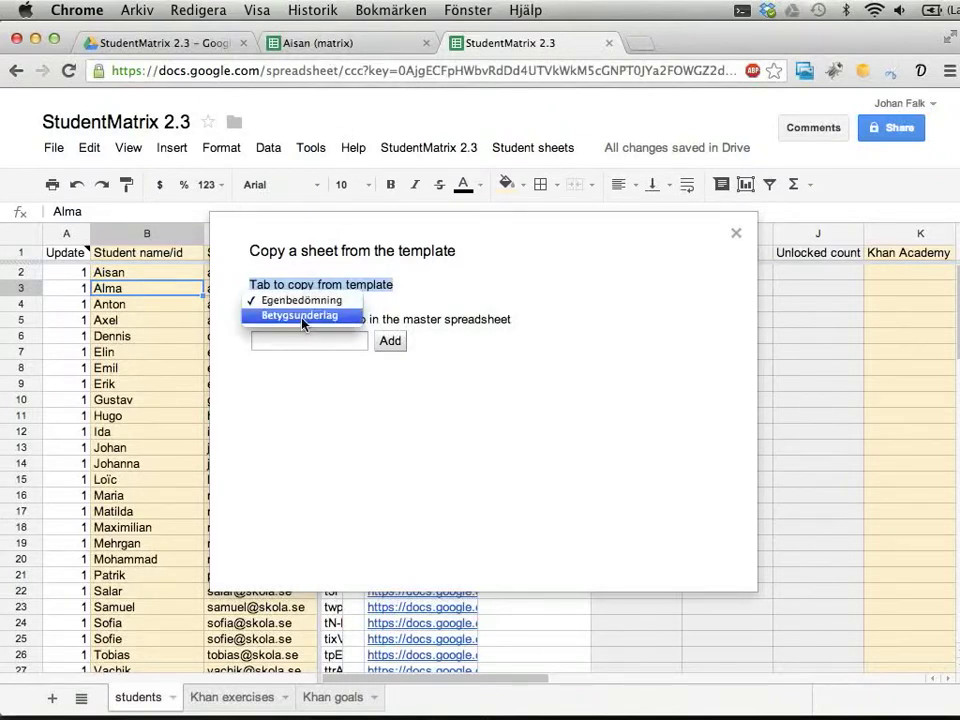
left_click(303, 316)
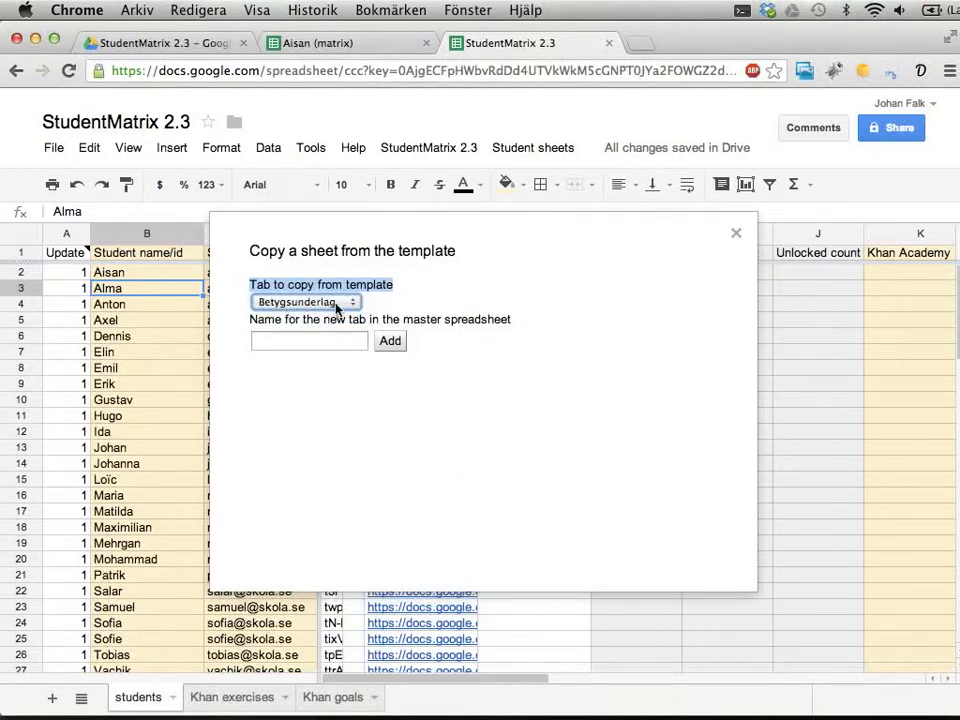
- Name the new master spreadsheet tab "Diagnos 1" and add it
left_click(340, 47)
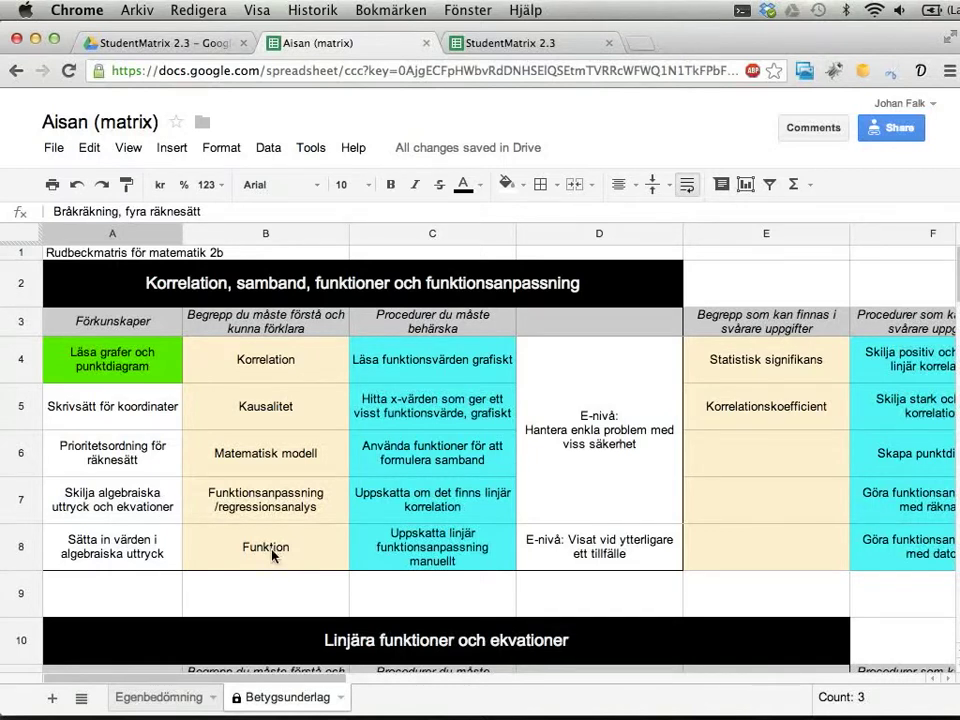
left_click(530, 45)
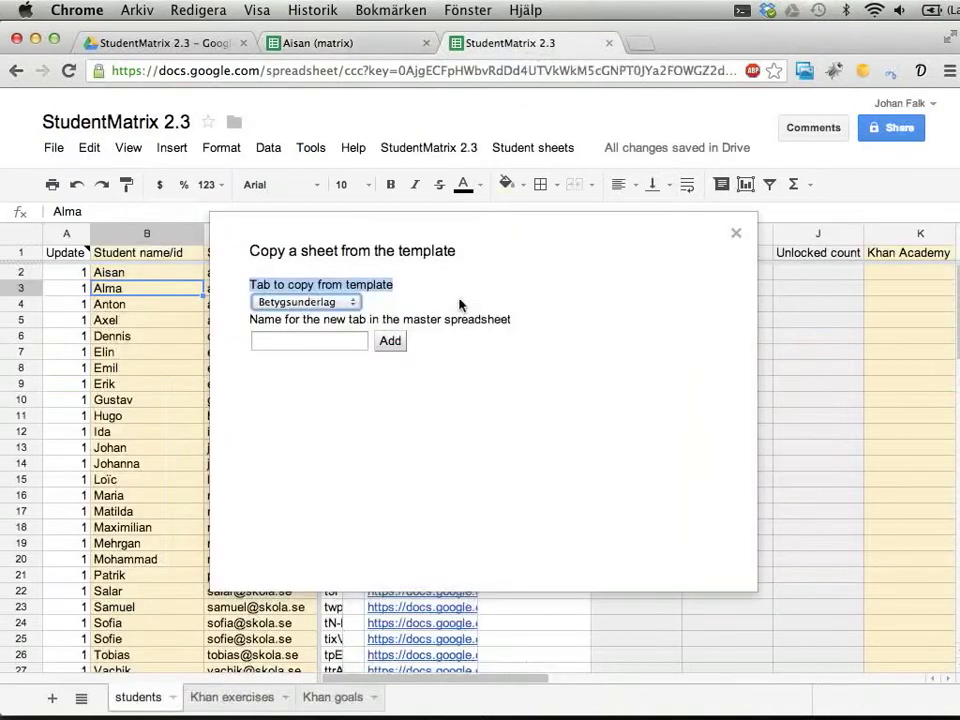
left_click(328, 341)
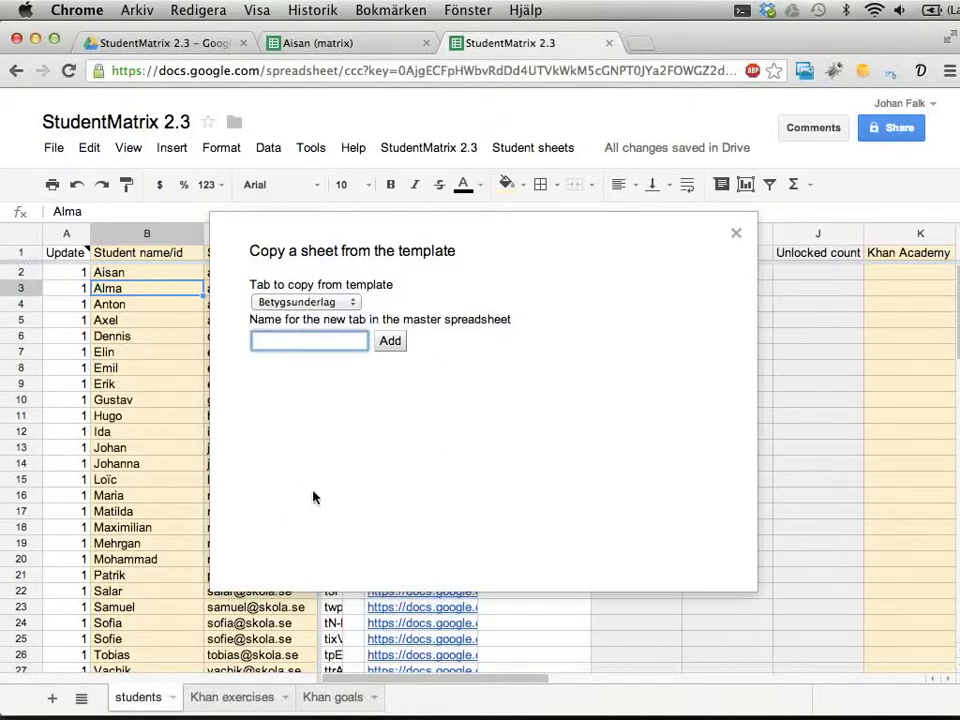
type("Diagnos 1")
left_click(390, 341)
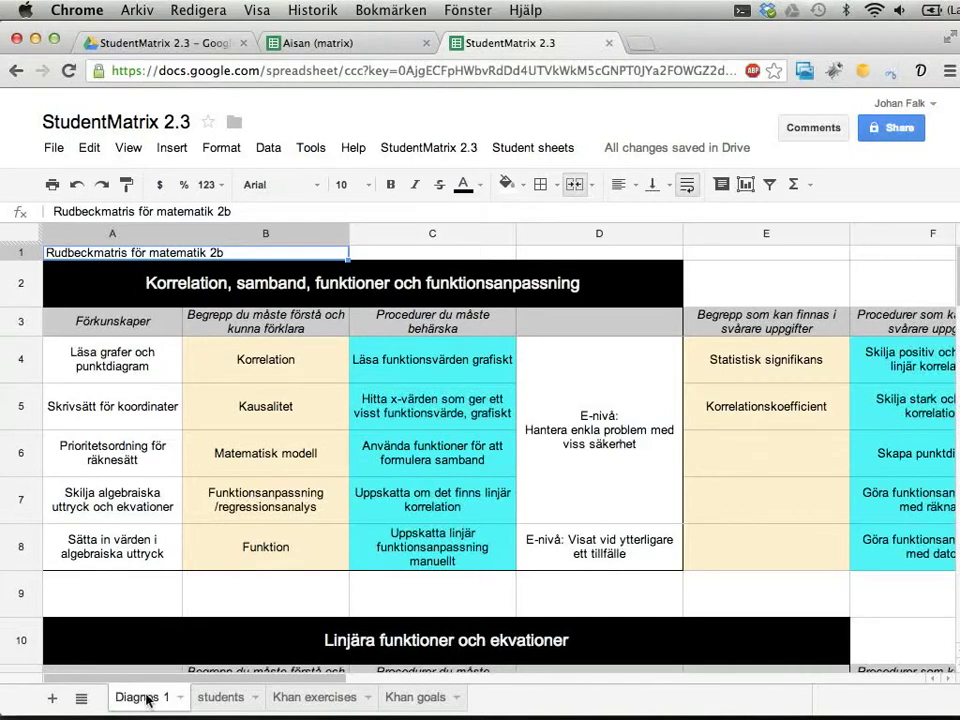
- Move the Diagnos 1 sheet directly after the students sheet, check the student list, and return to Diagnos 1
left_click_drag(147, 699, 204, 700)
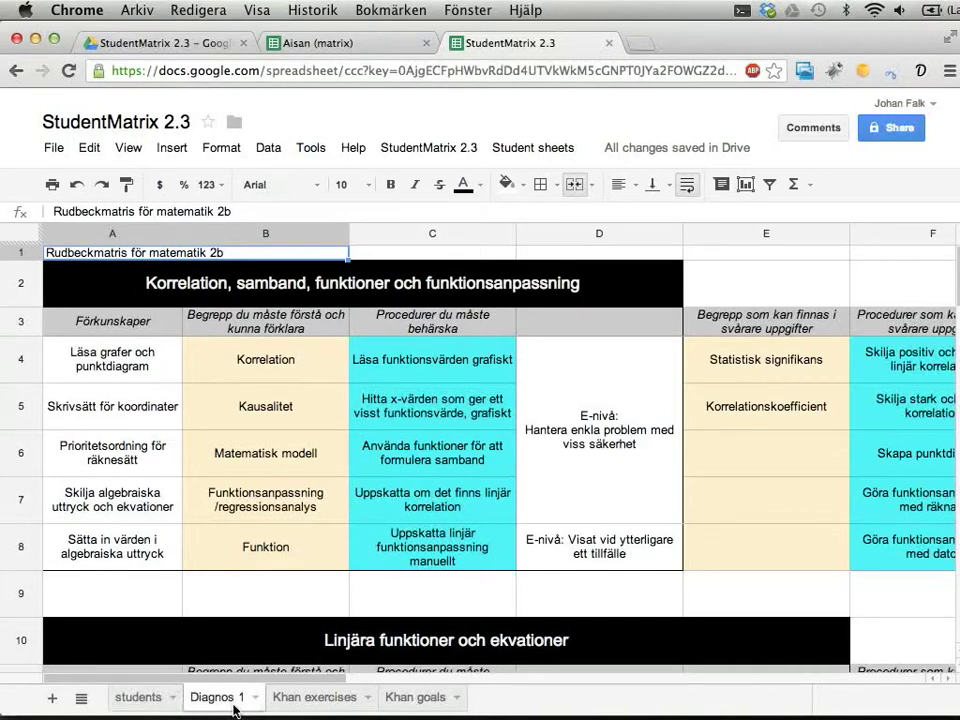
left_click(145, 704)
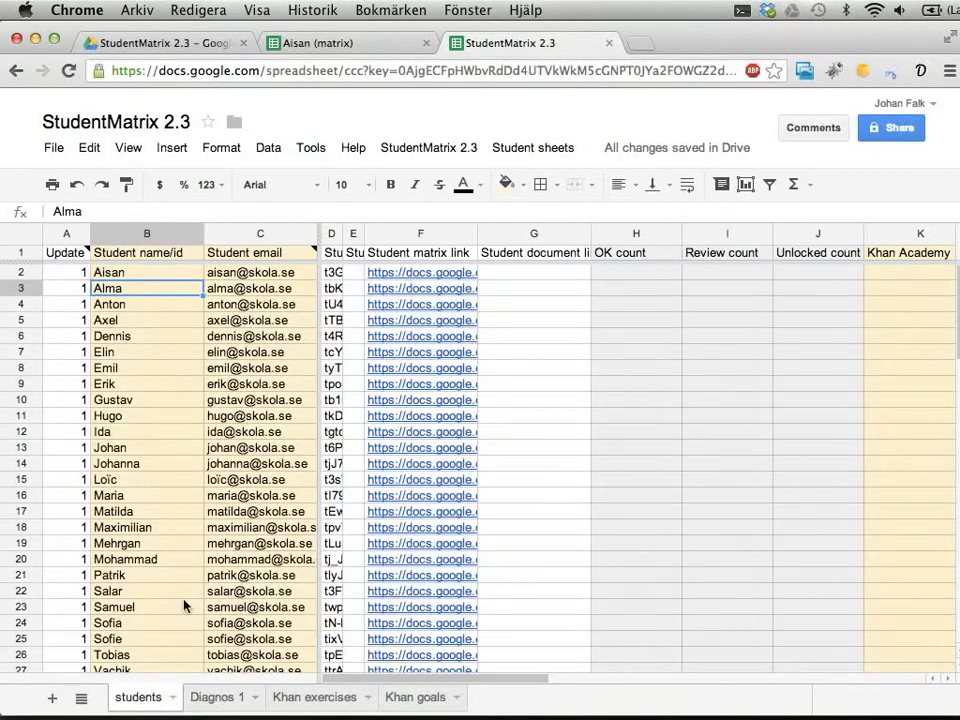
left_click(218, 698)
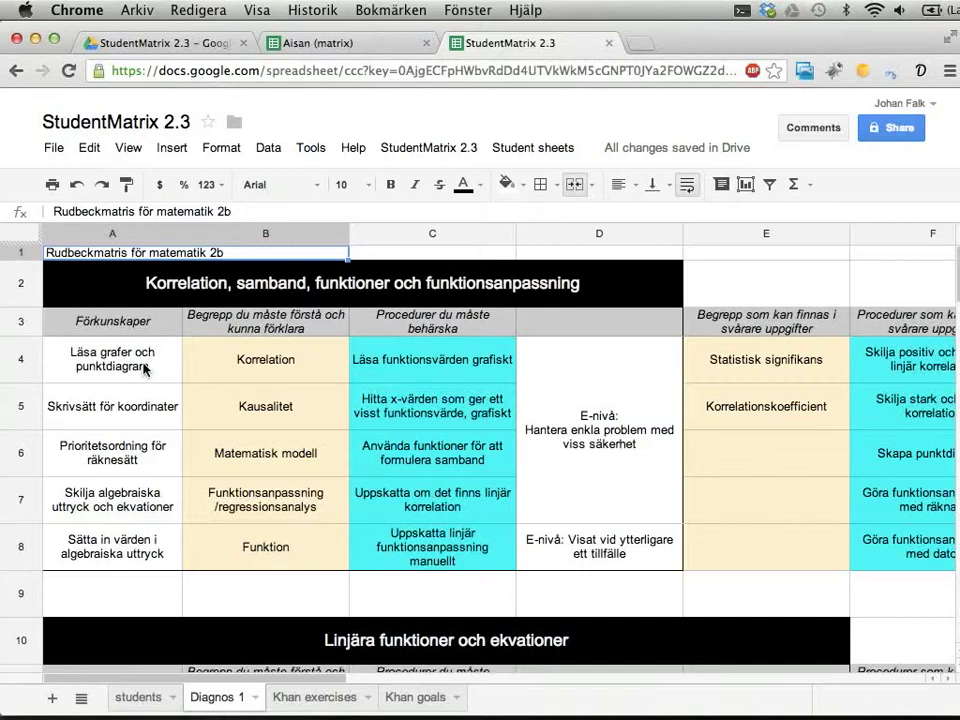
- Fill the Förkunskaper cells A4:A8 and A12:A14 on the Diagnos 1 sheet with bright green
left_click_drag(145, 369, 126, 547)
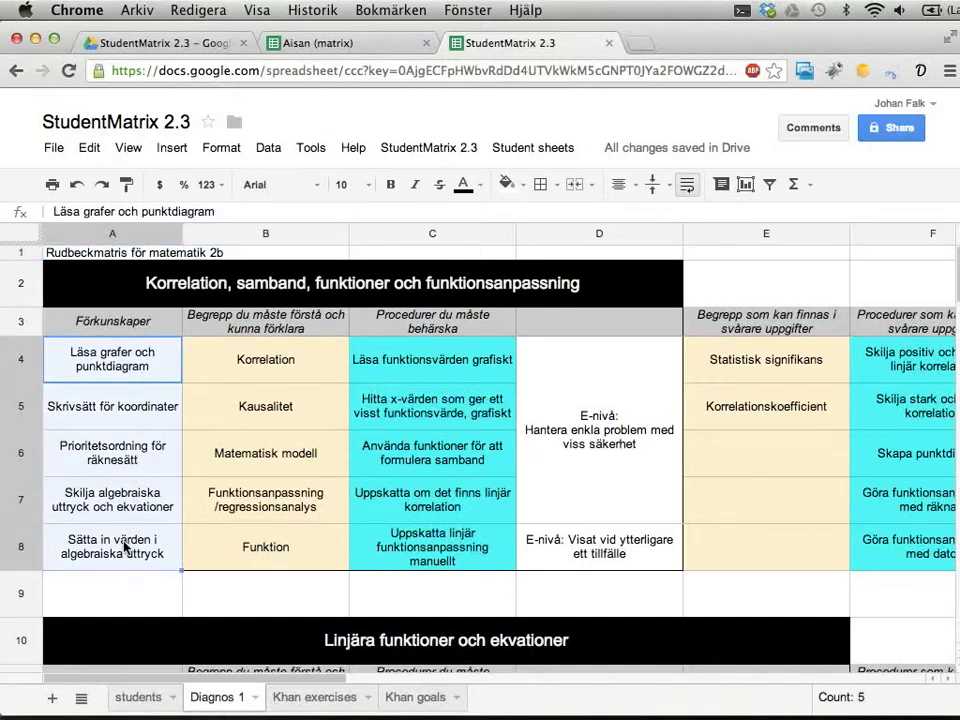
left_click(508, 184)
left_click(585, 267)
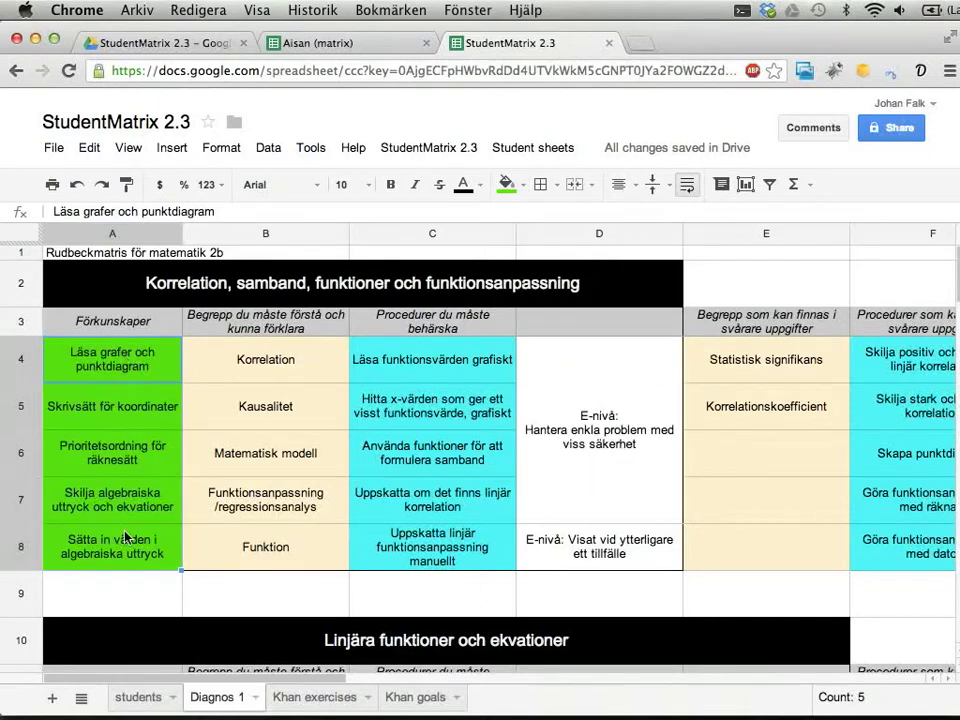
scroll(215, 560, "down", 3)
scroll(217, 558, "down", 3)
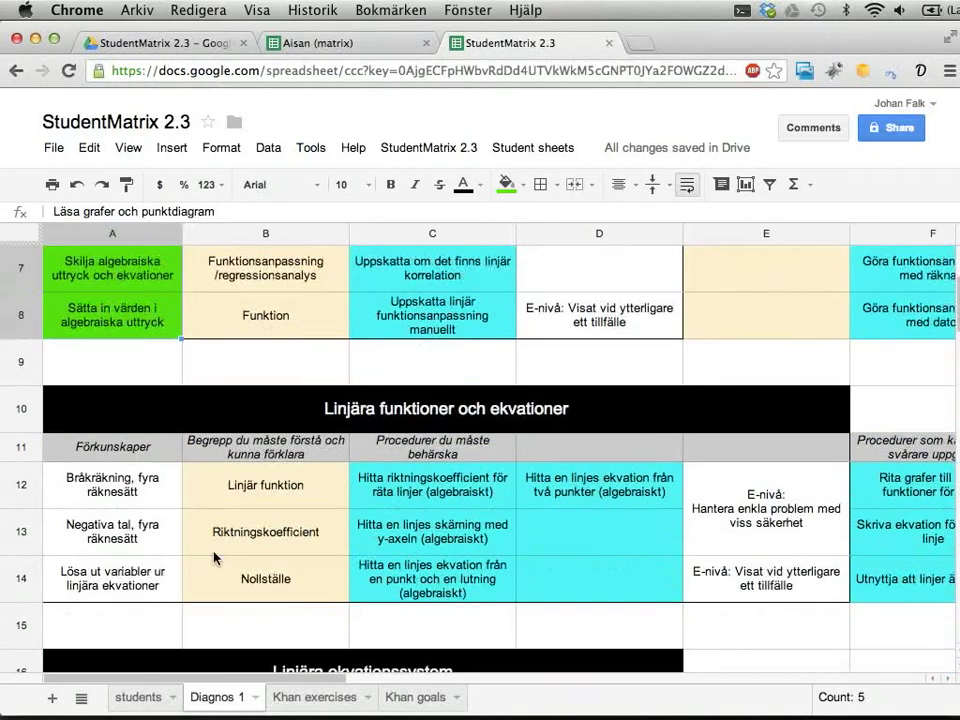
left_click_drag(105, 485, 140, 575)
left_click(507, 185)
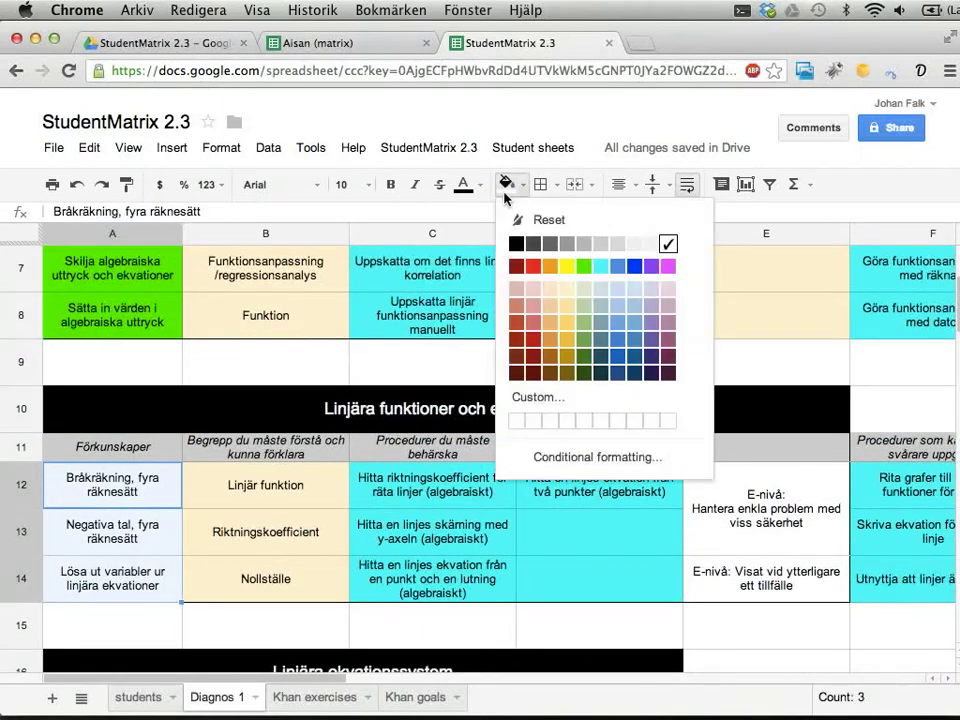
left_click(584, 266)
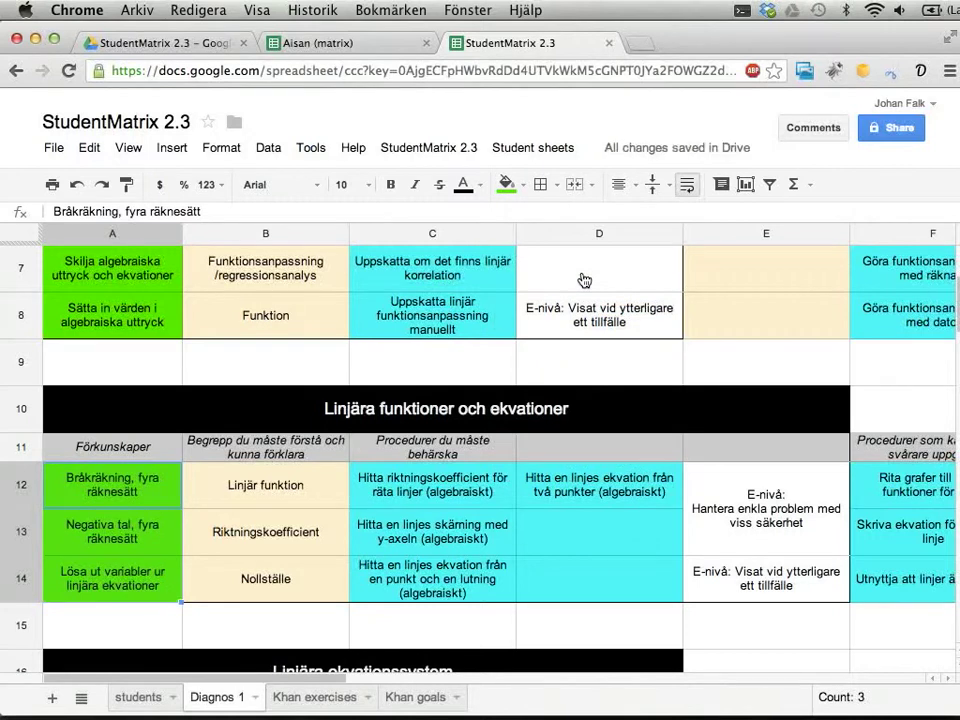
scroll(438, 425, "up", 5)
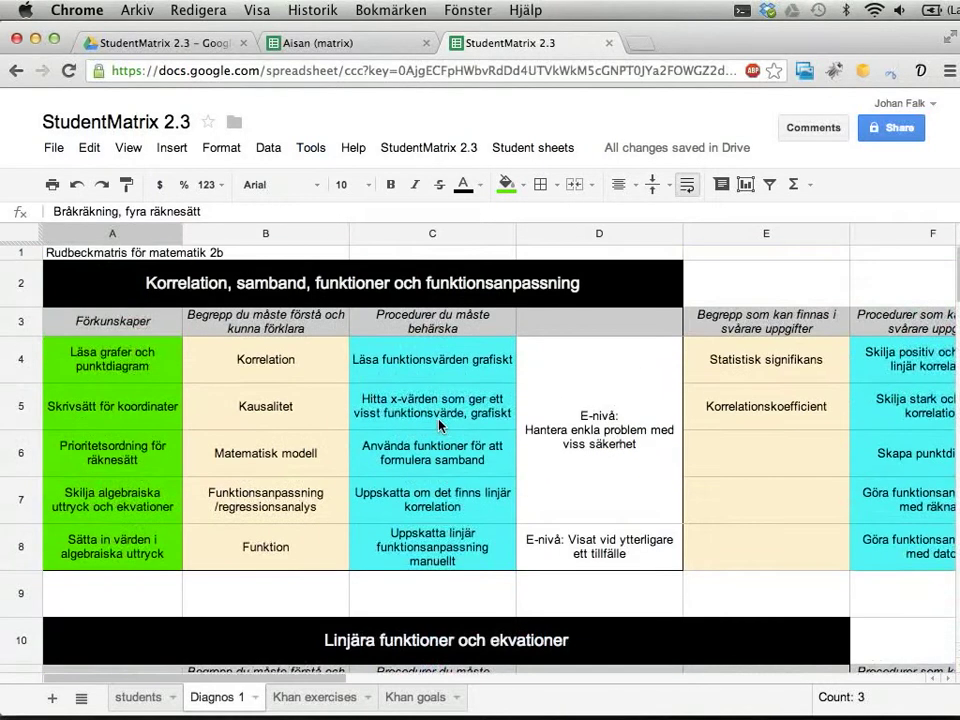
left_click(158, 360)
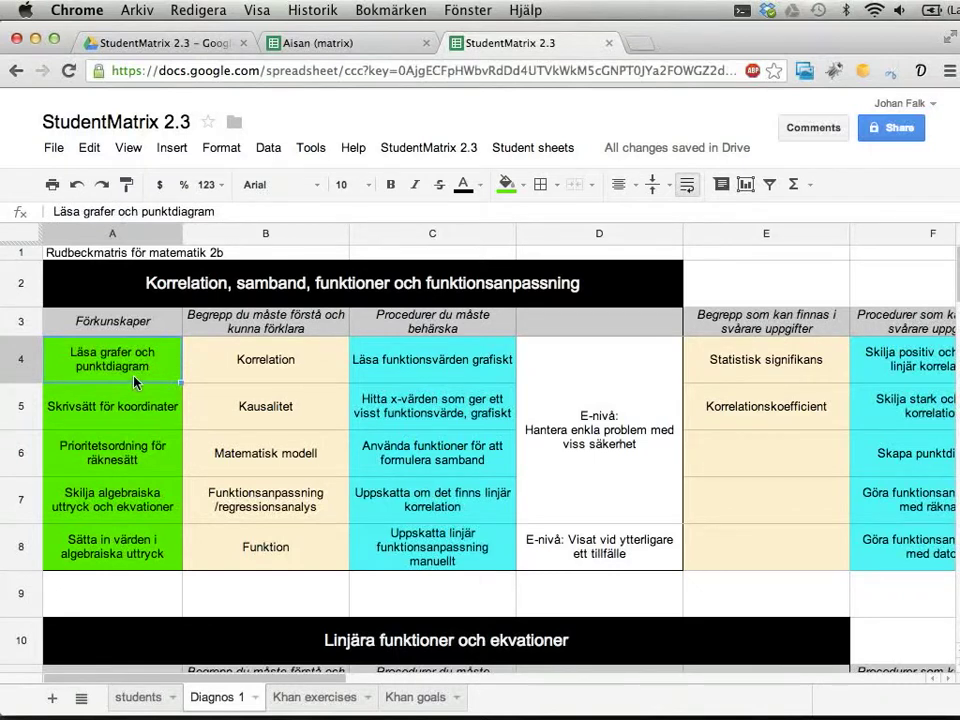
scroll(136, 382, "down", 5)
scroll(136, 382, "up", 5)
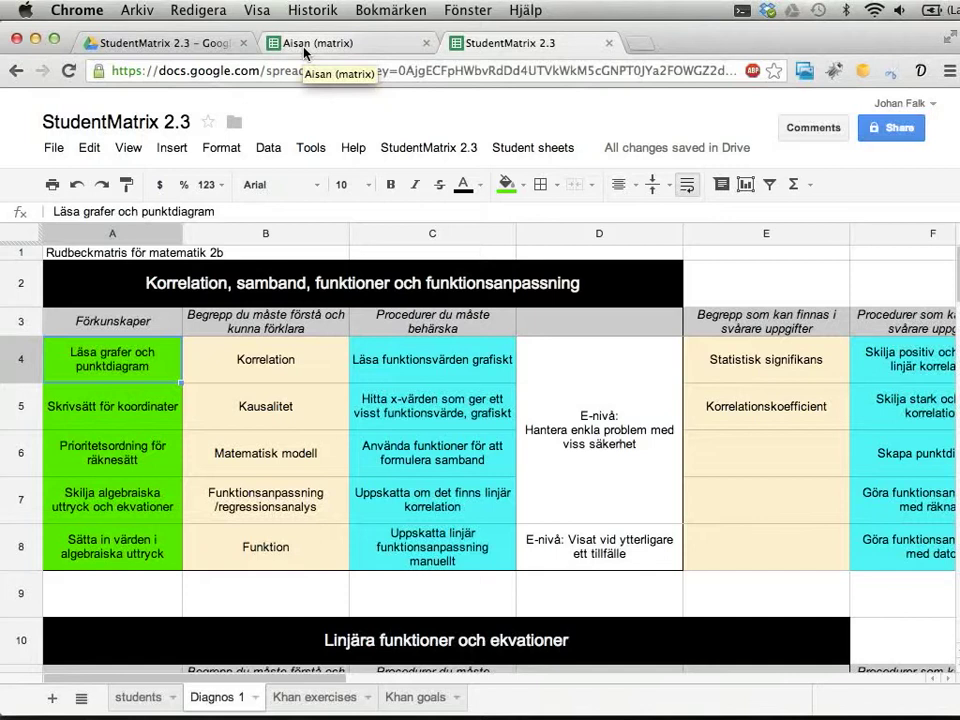
left_click(137, 457)
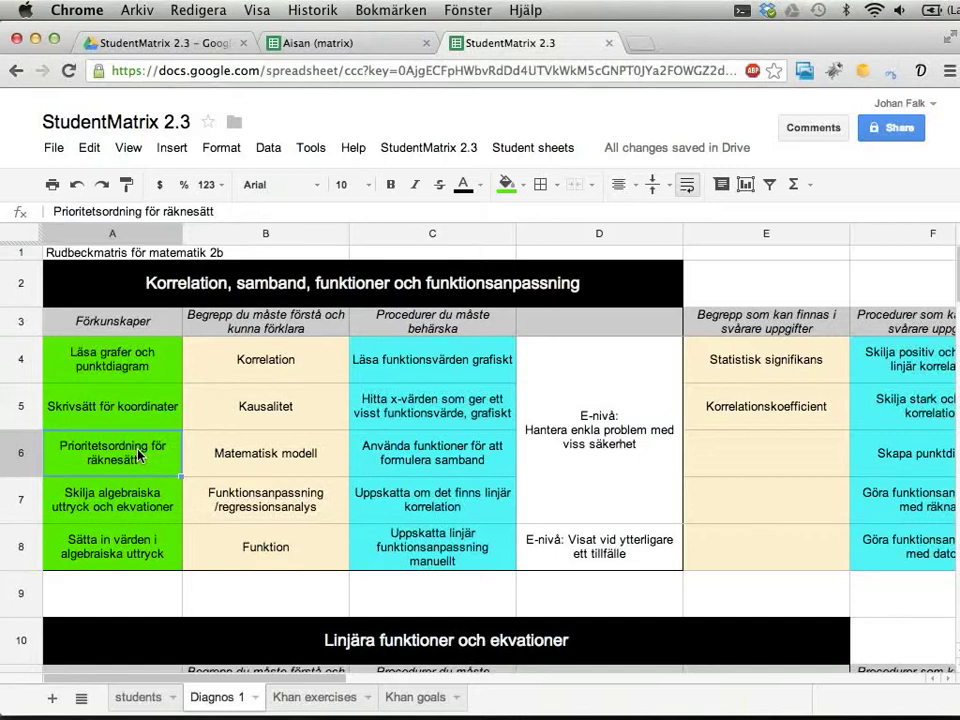
left_click(142, 360)
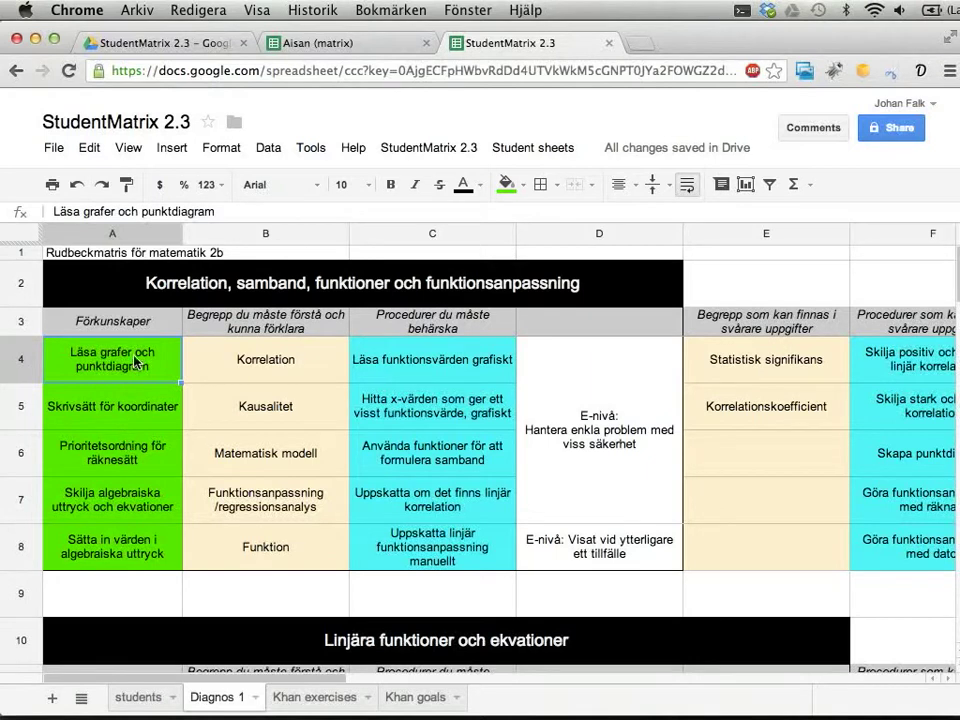
key("shift+Down")
key("shift+Down")
key("shift+Down")
key("shift+Down")
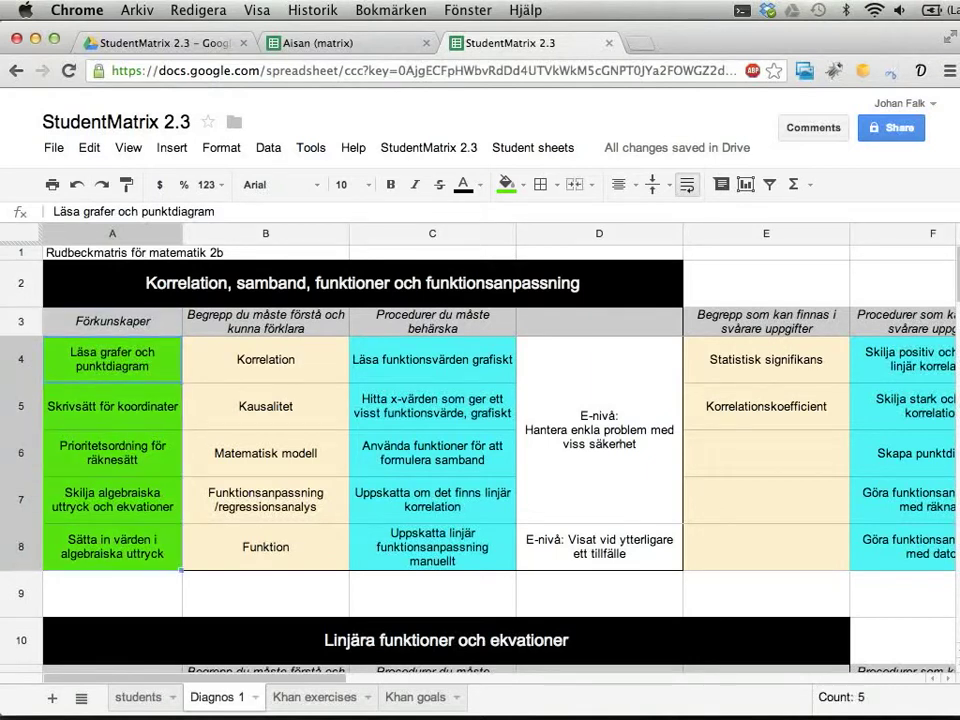
- Unlock the colored cells within A4:E14 of the Diagnos 1 sheet for all students
left_click(265, 453)
left_click_drag(124, 358, 124, 497)
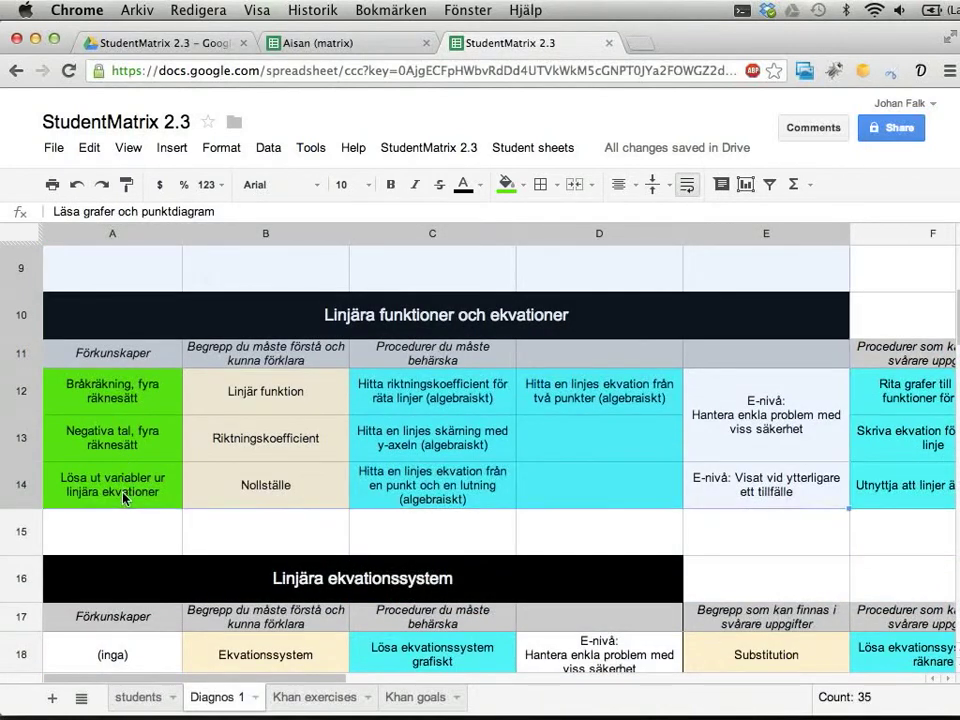
scroll(197, 497, "up", 5)
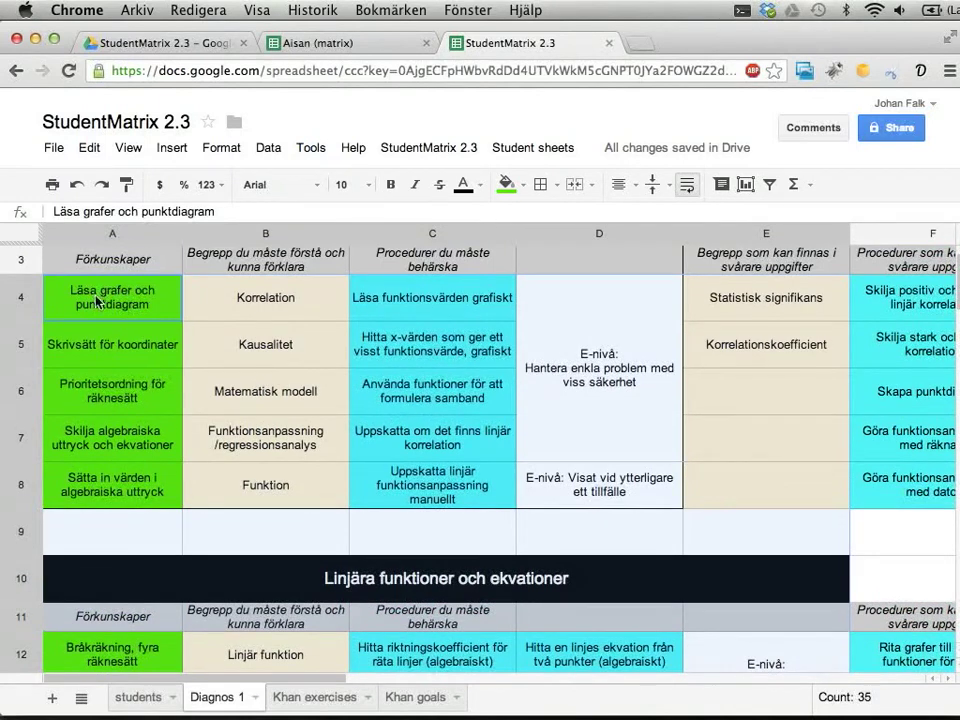
scroll(111, 302, "down", 3)
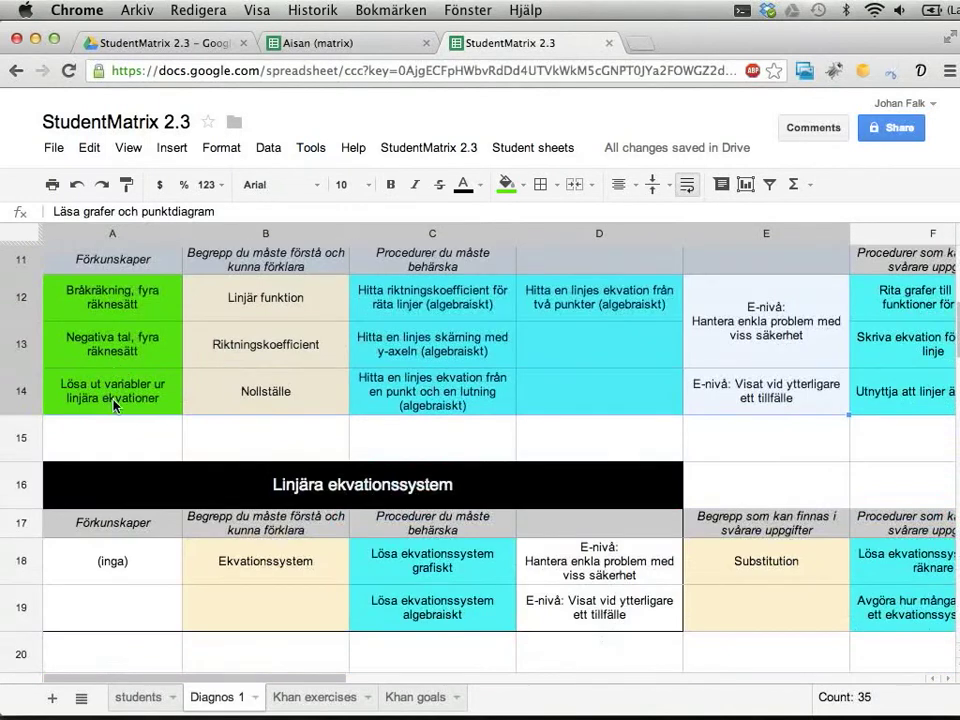
scroll(113, 402, "up", 1)
scroll(113, 402, "up", 4)
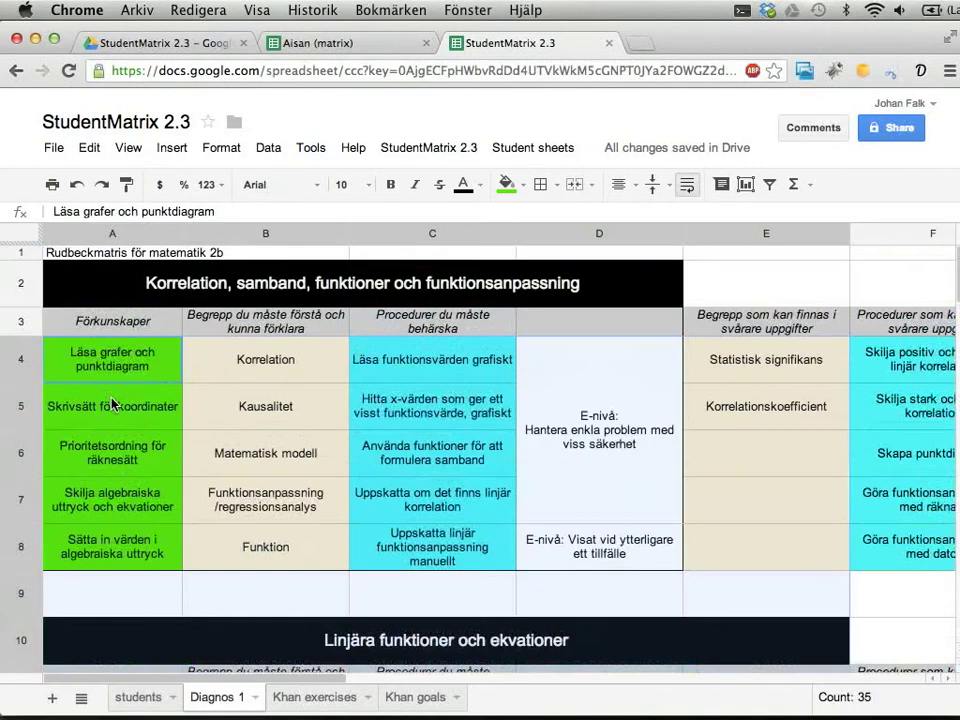
left_click(529, 150)
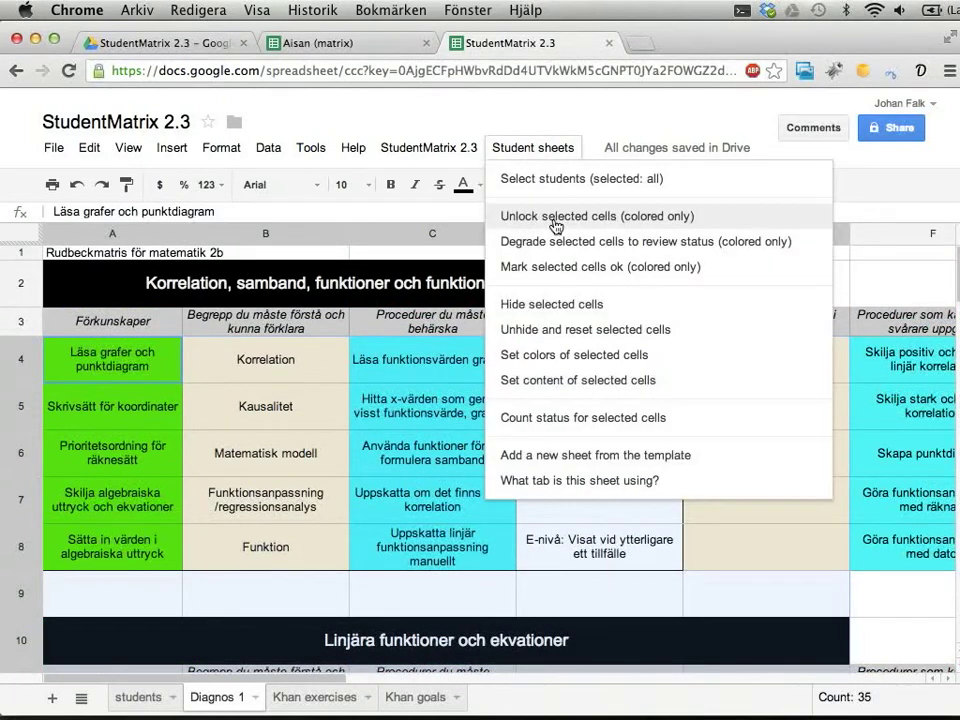
left_click(651, 221)
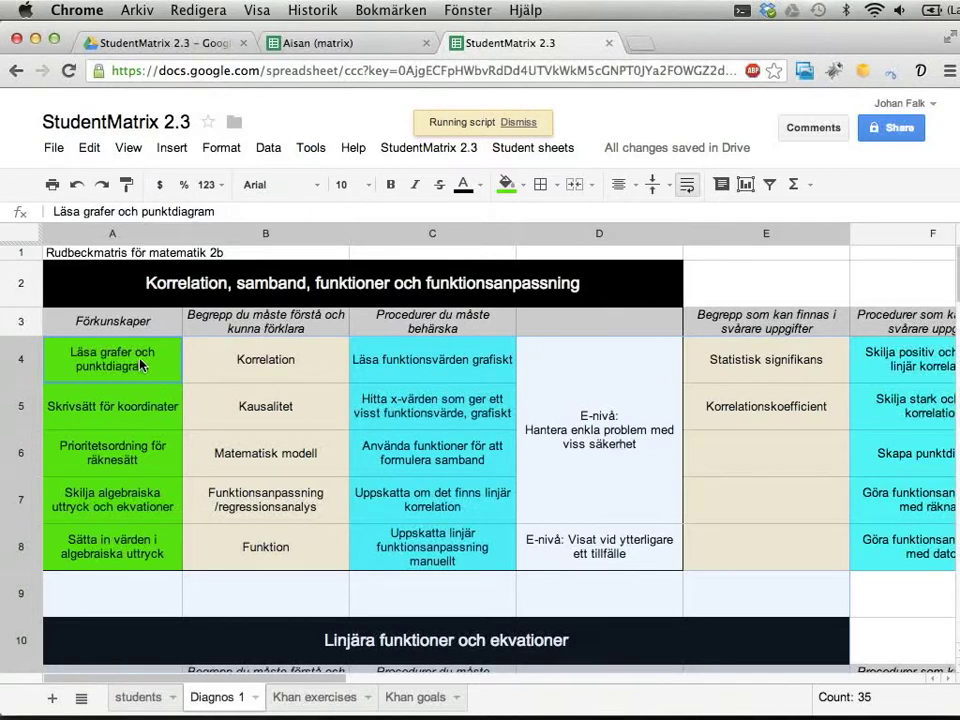
- Switch to the open student matrix and examine the Förkunskaper cells in both topic blocks of the Betygsunderlag sheet
left_click(510, 148)
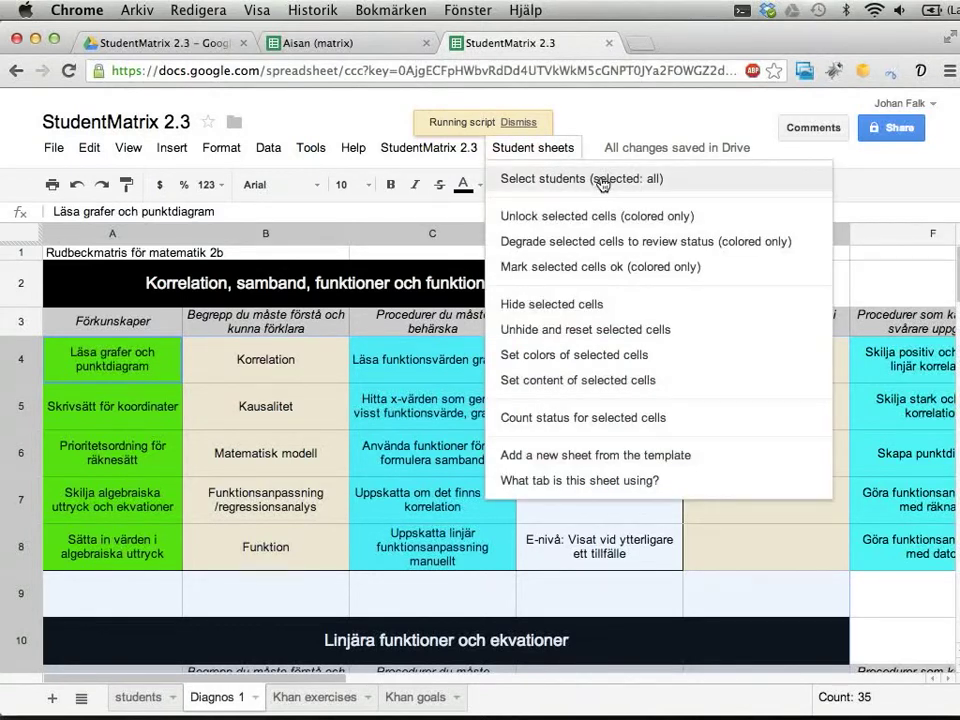
left_click(563, 149)
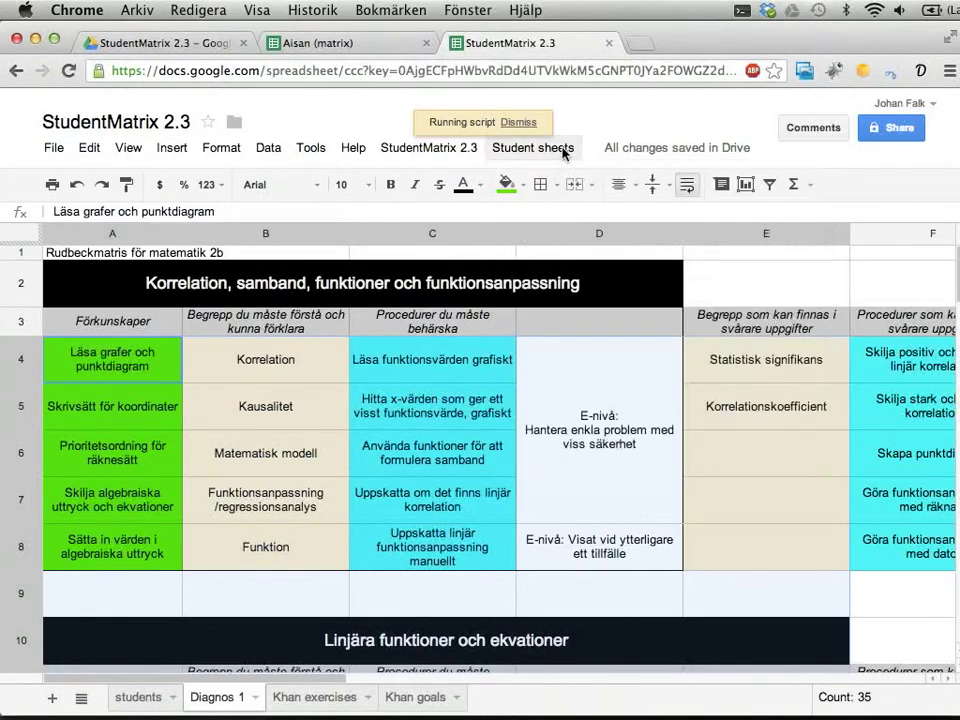
left_click(368, 44)
scroll(270, 497, "down", 5)
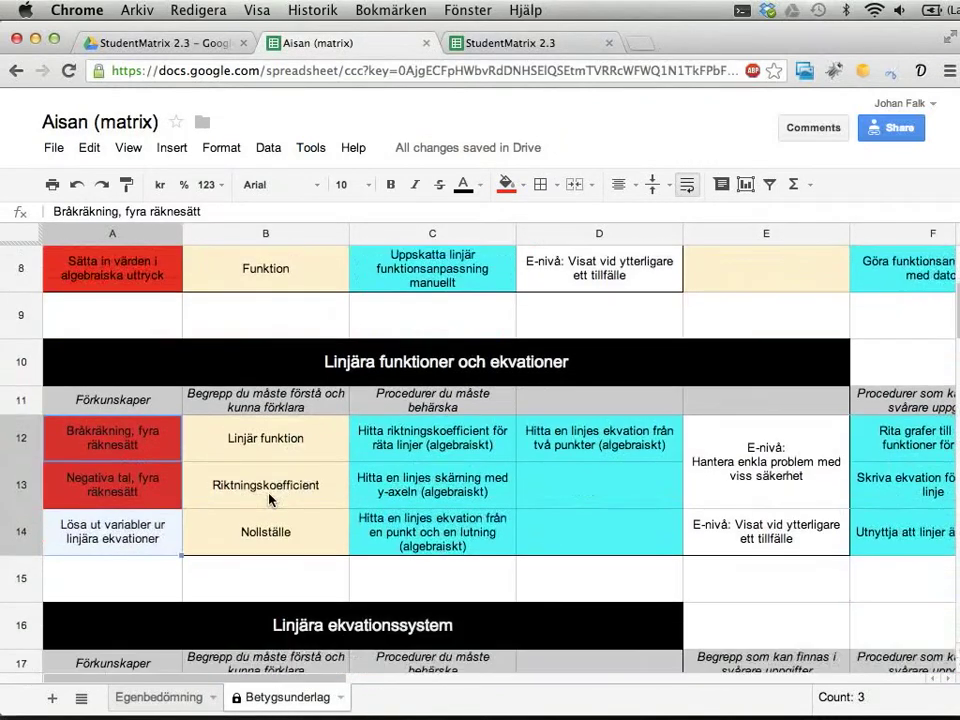
left_click(186, 550)
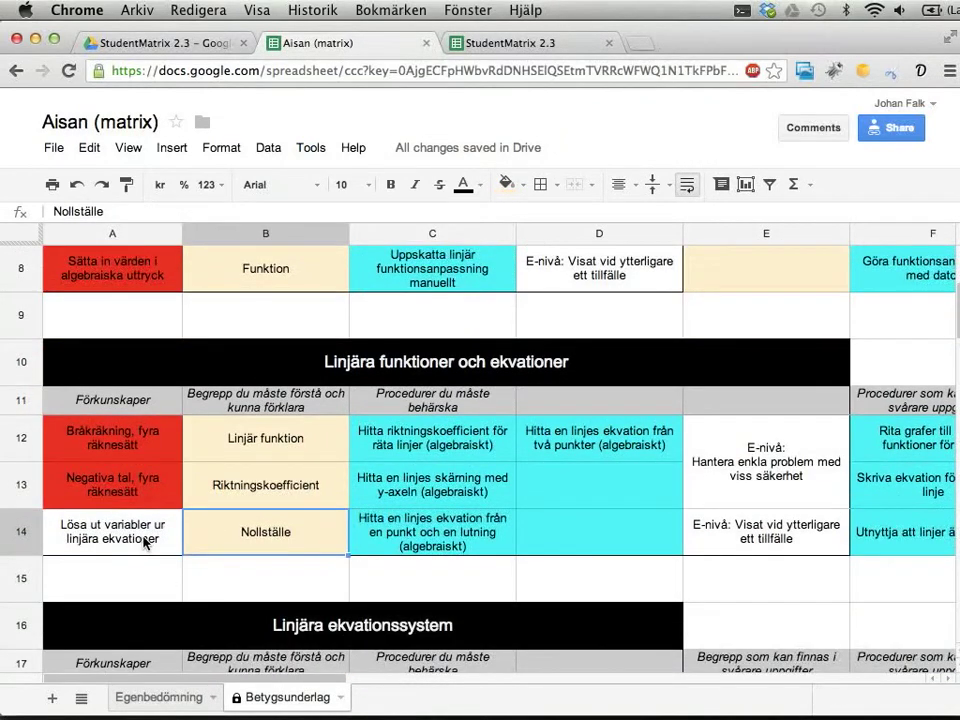
scroll(261, 521, "up", 5)
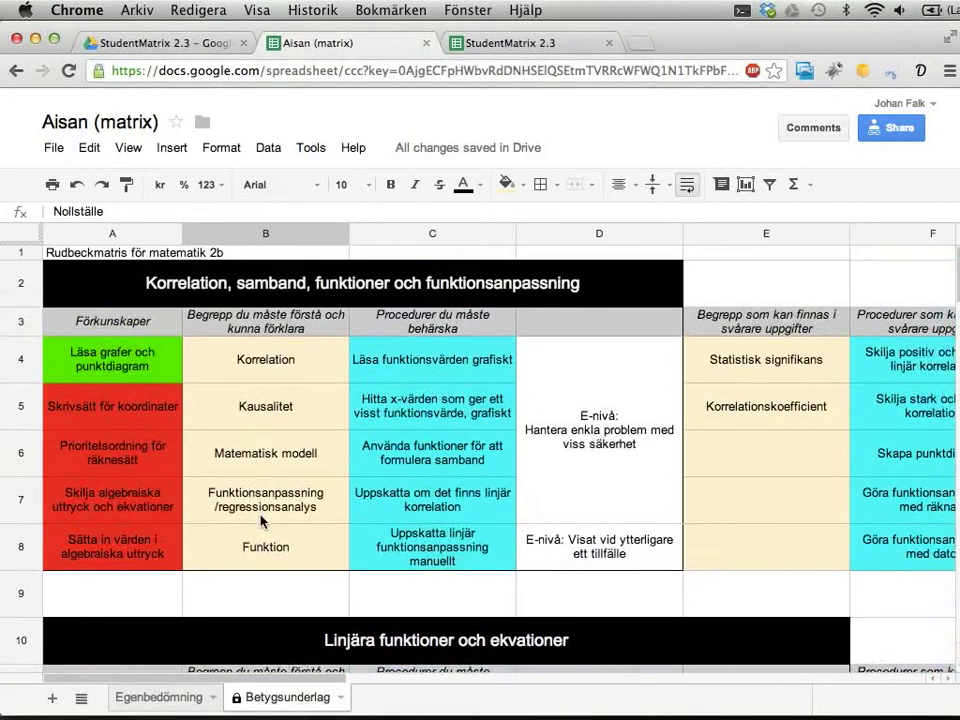
left_click(117, 368)
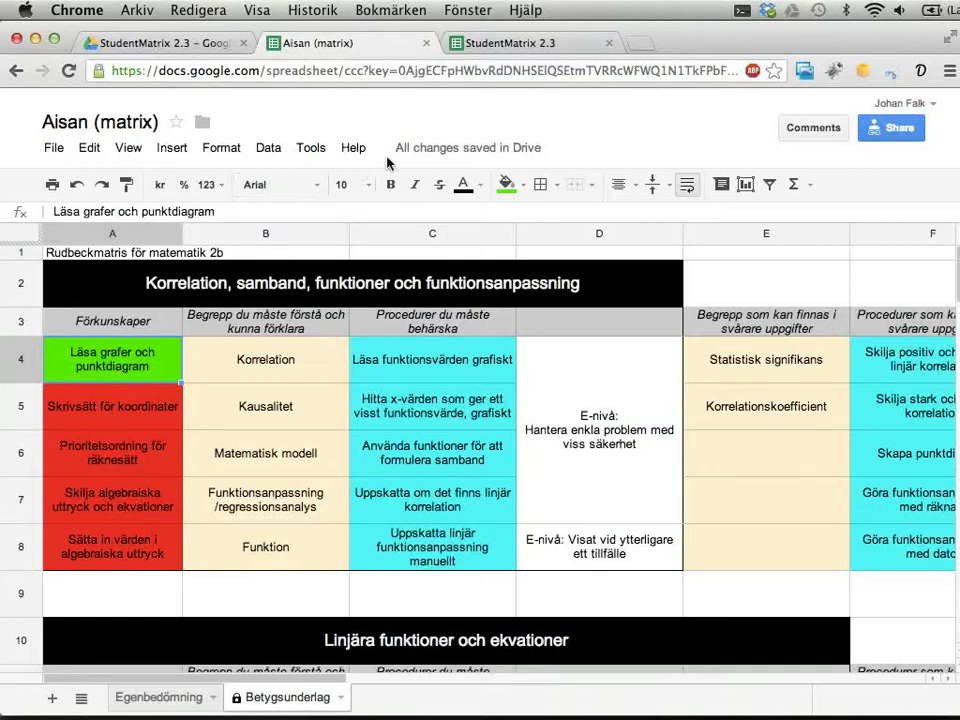
- Return to the StudentMatrix 2.3 master spreadsheet and select Förkunskaper cells A4:A6 on the Diagnos 1 sheet
left_click(484, 44)
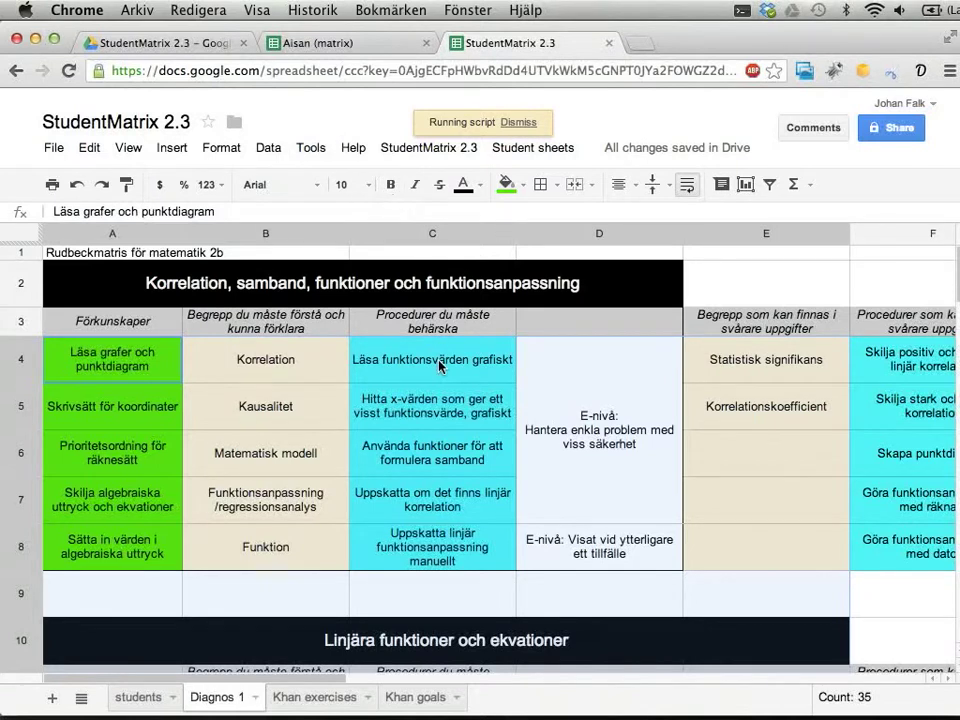
left_click(261, 372)
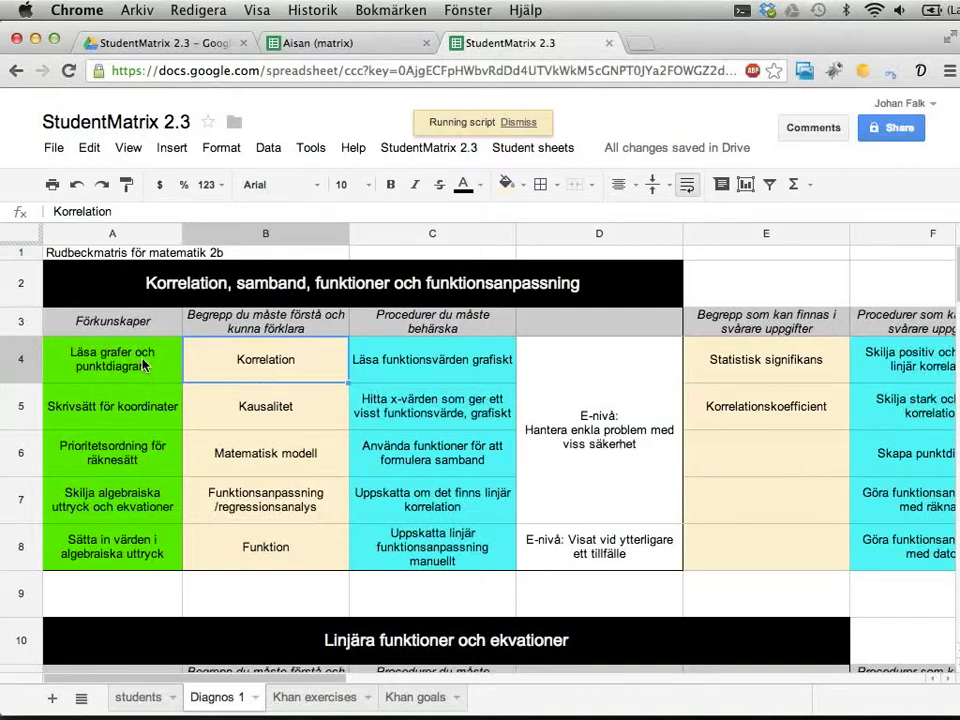
left_click_drag(130, 366, 118, 466)
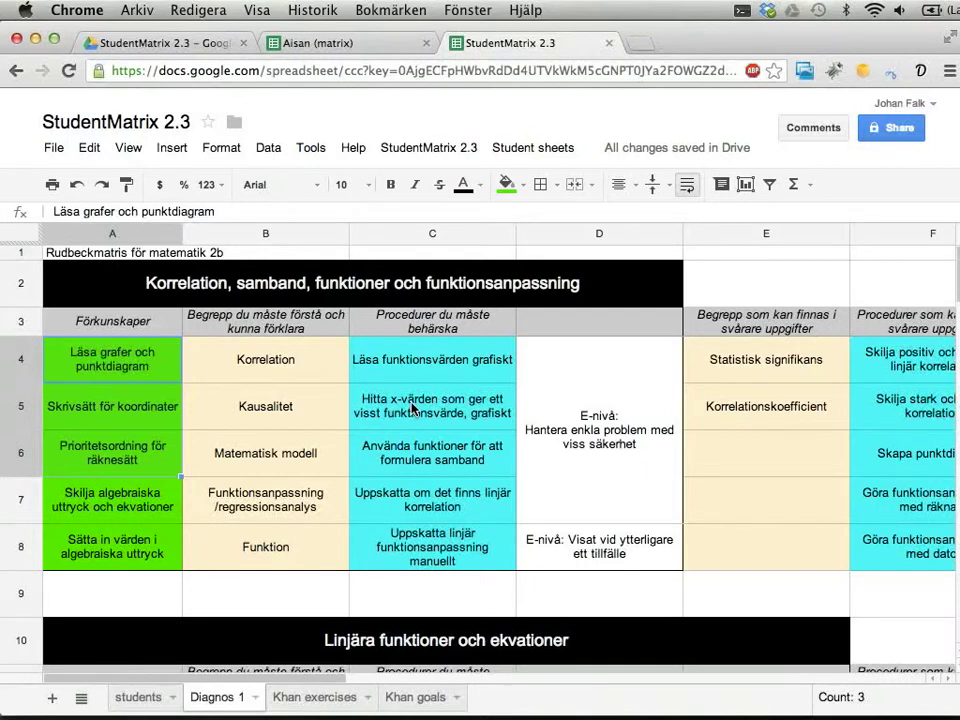
left_click_drag(125, 362, 133, 455)
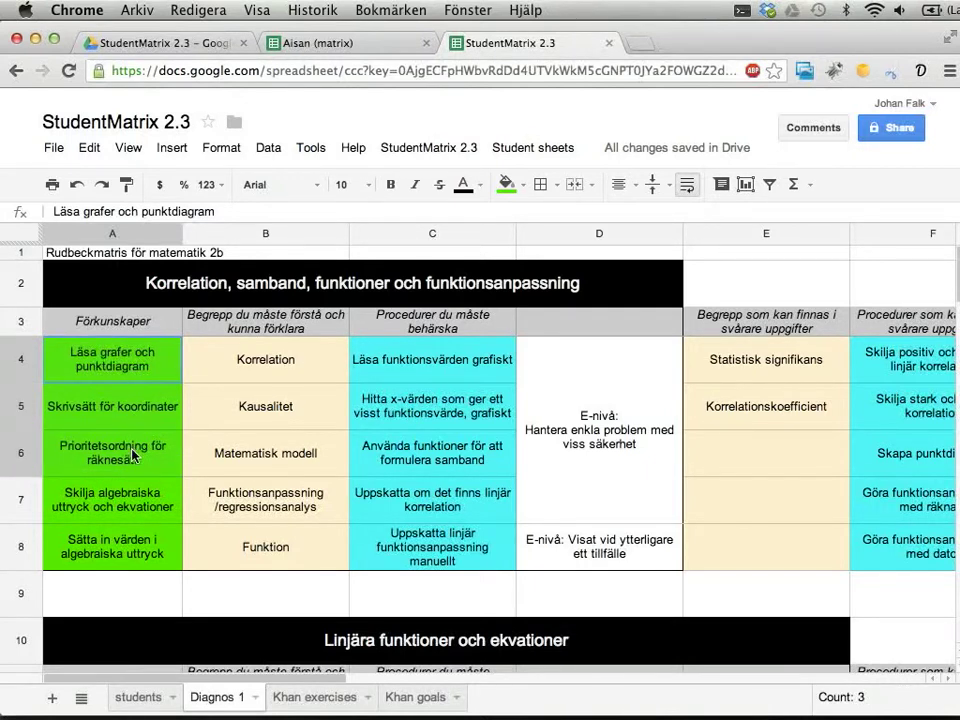
- Exclude the eighth, eleventh and fourth-from-last students from the student selection and confirm it
left_click(513, 150)
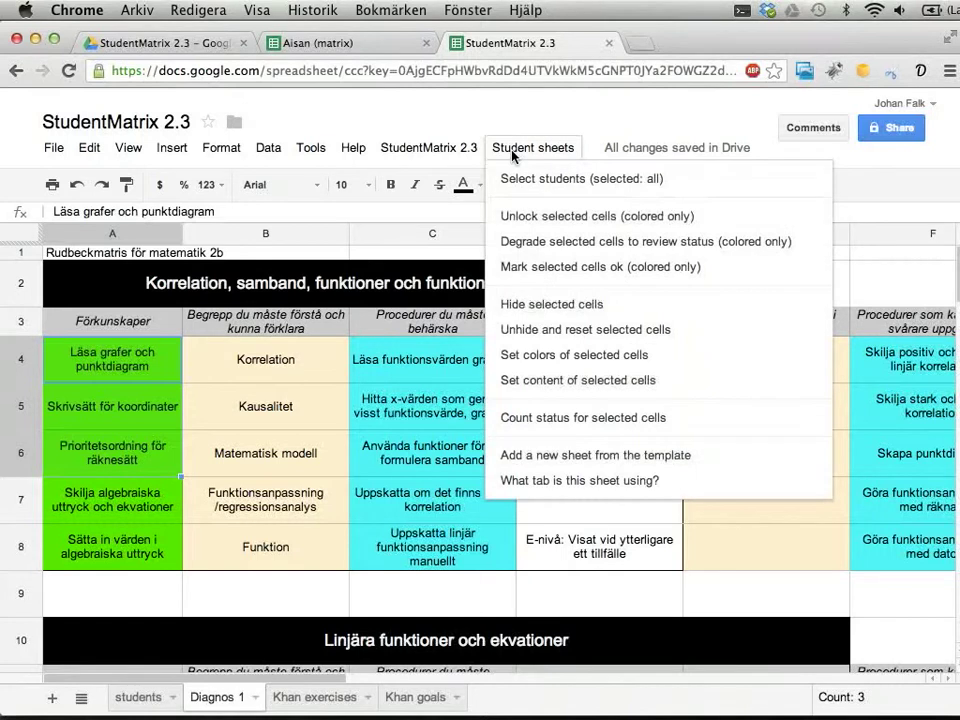
left_click(558, 187)
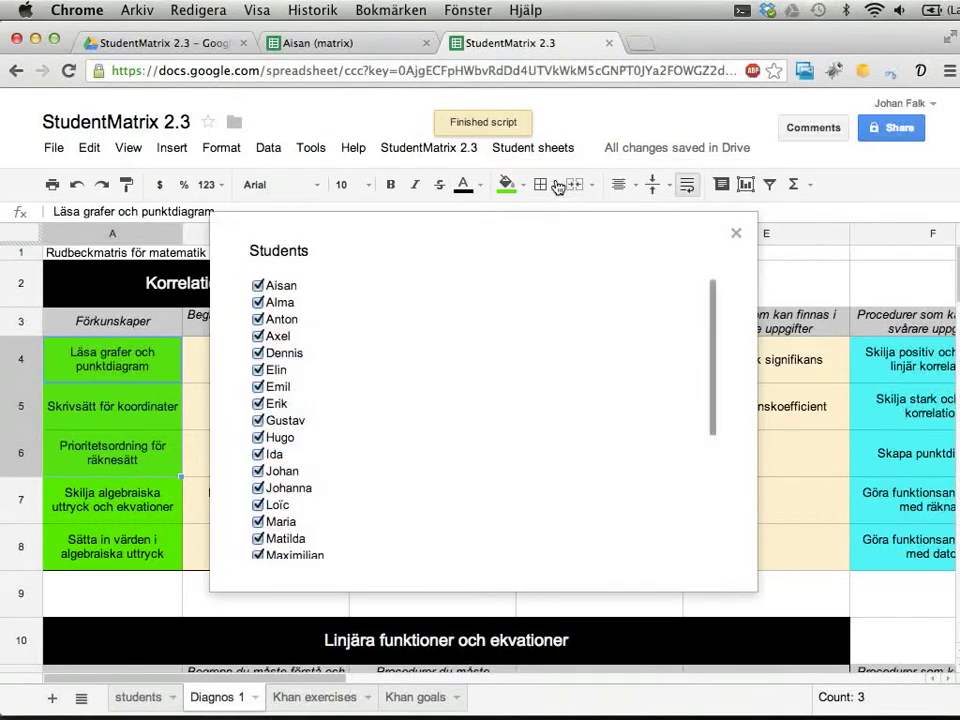
left_click(257, 403)
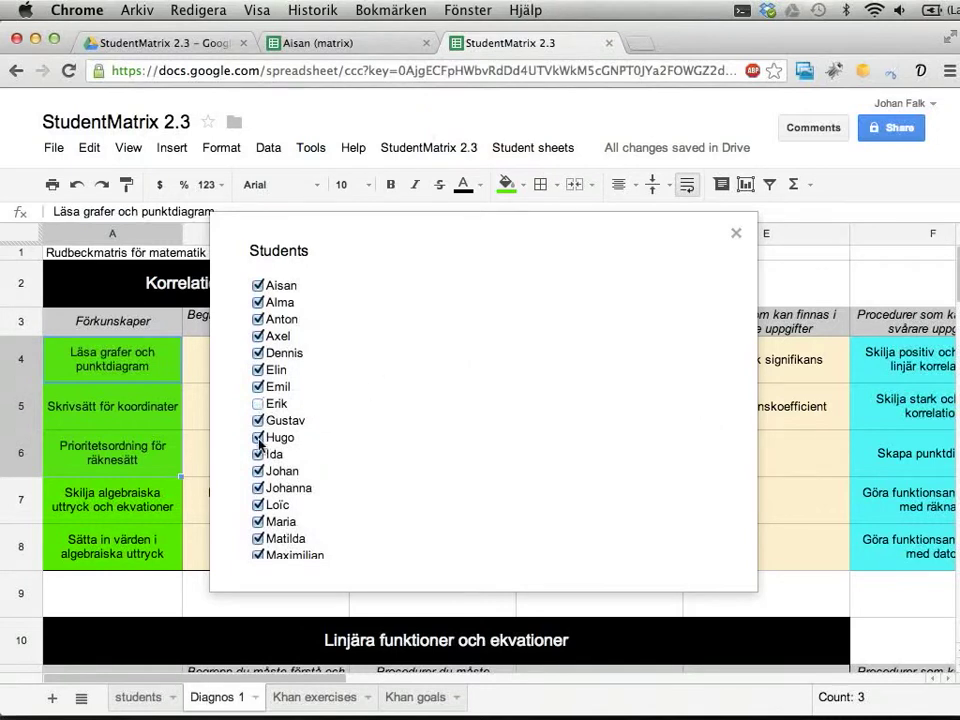
left_click(257, 454)
scroll(268, 468, "down", 5)
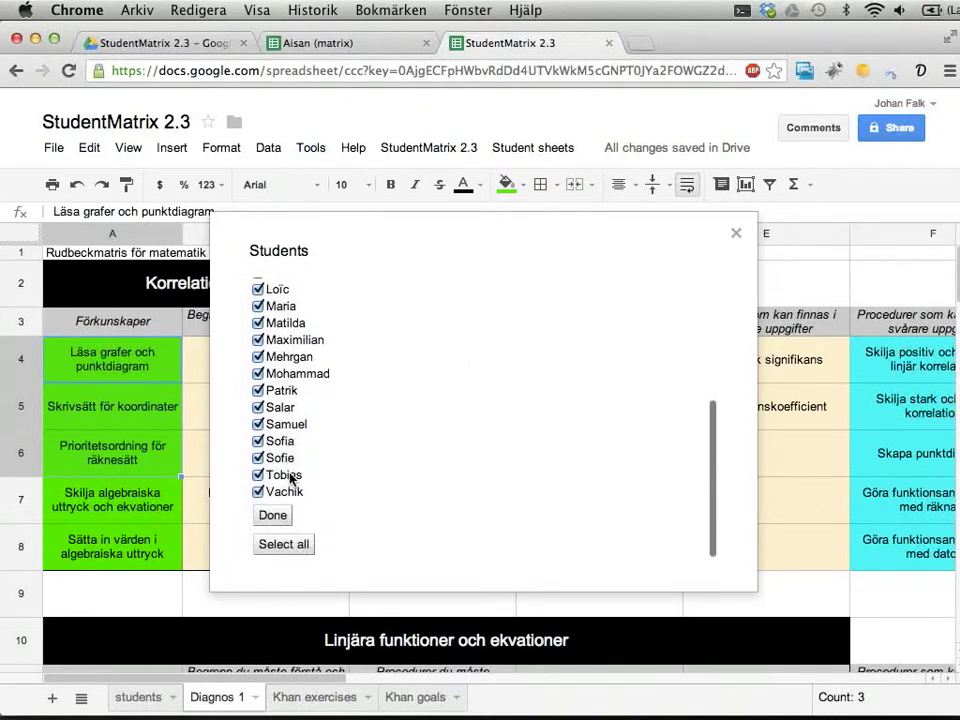
left_click(257, 441)
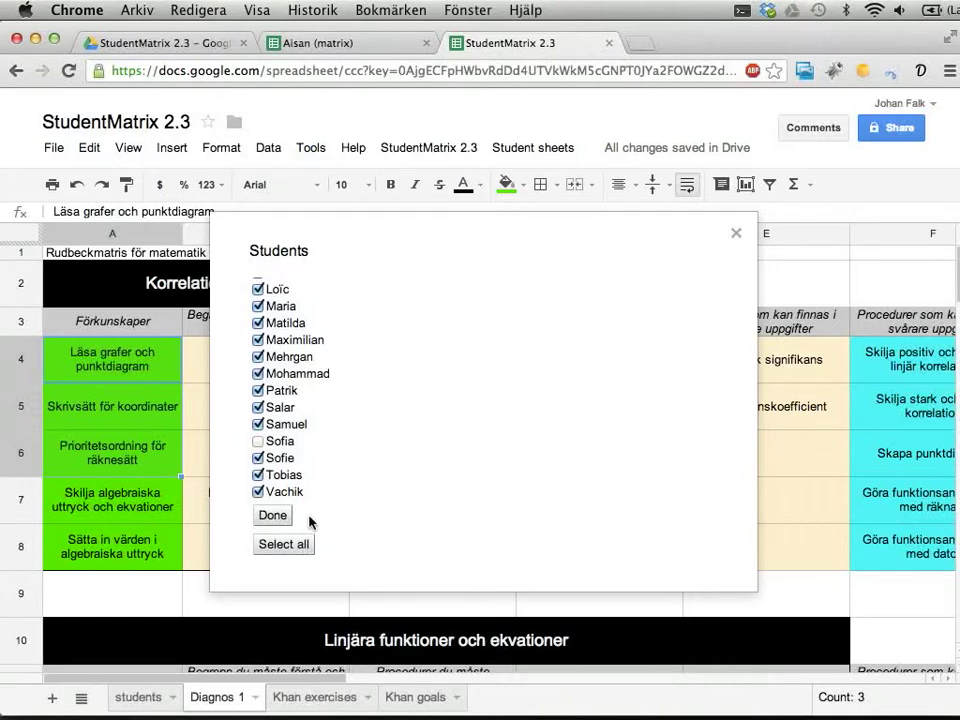
left_click(274, 517)
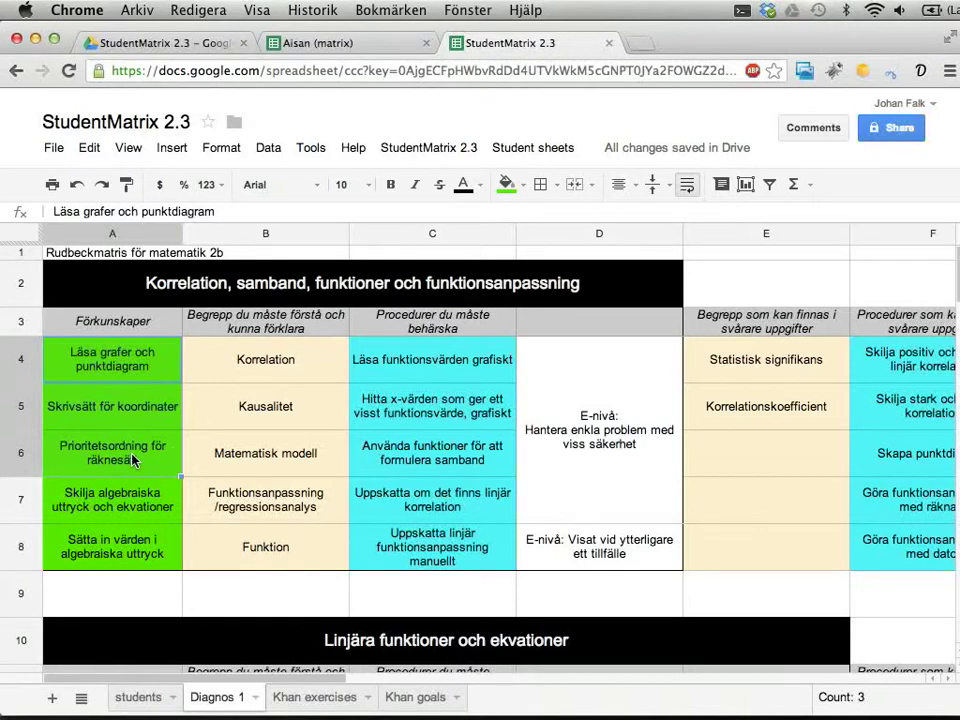
- Mark the selected cells A4:A6 ok for the chosen students and check the update in the open student matrix
left_click(526, 150)
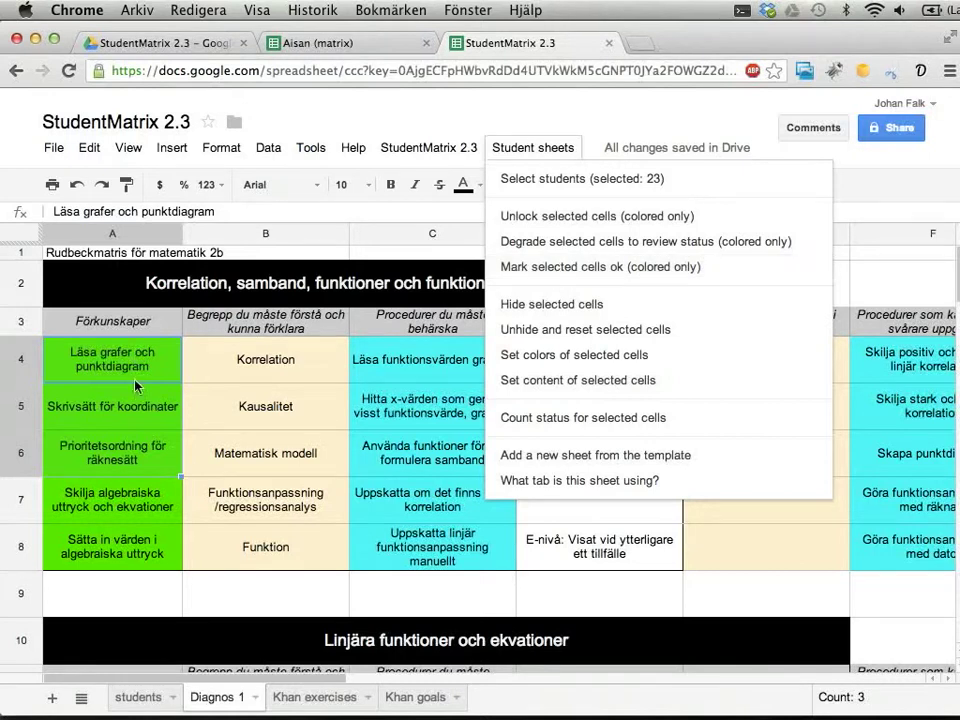
left_click(583, 267)
left_click(336, 45)
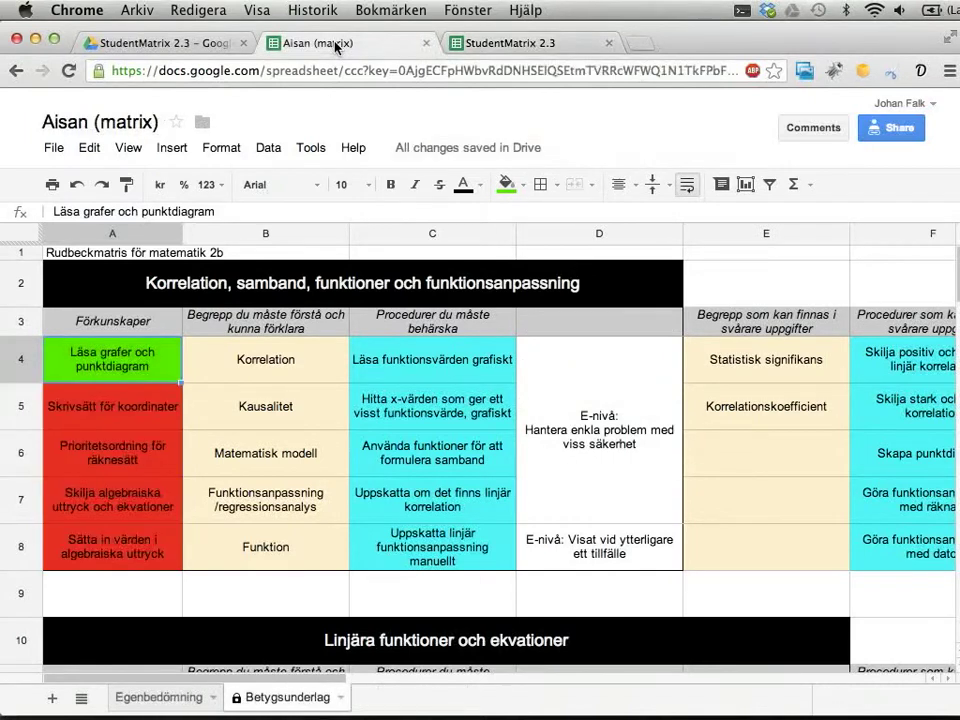
left_click(311, 420)
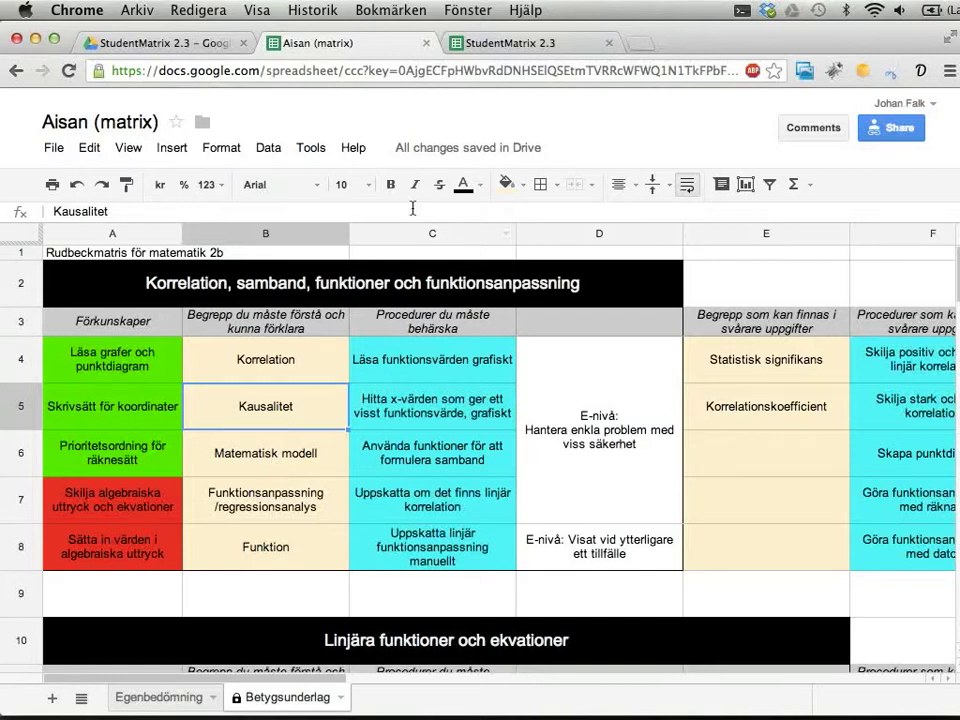
- Return to the StudentMatrix 2.3 master spreadsheet and select prerequisite cell A12, "Bråkräkning, fyra räknesätt", on the Diagnos 1 sheet
left_click(505, 44)
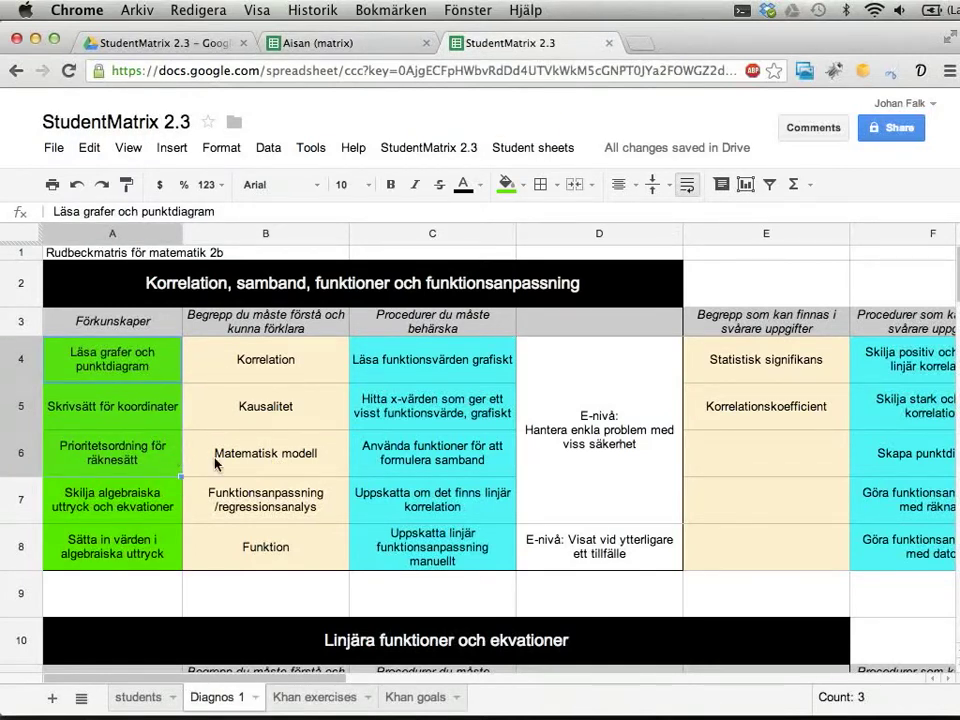
left_click(132, 500)
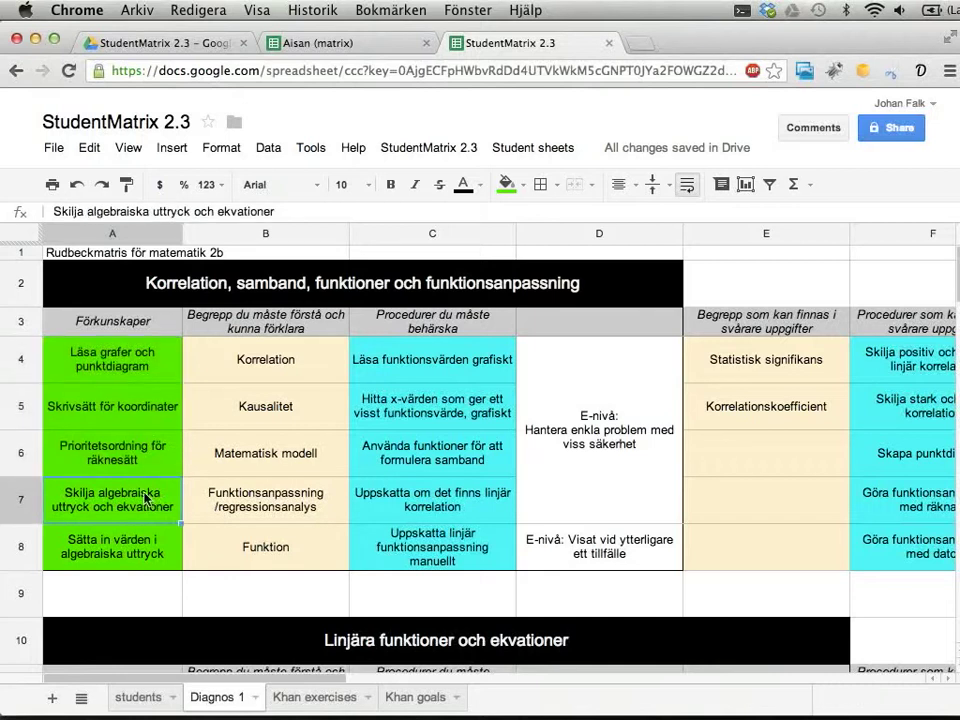
left_click(128, 552)
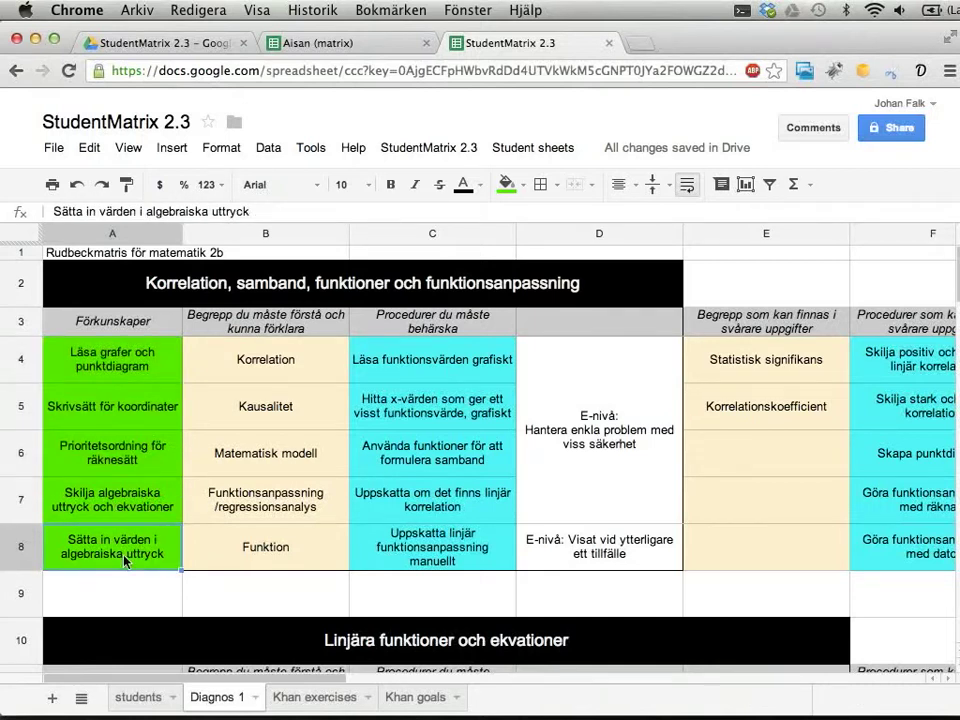
scroll(123, 555, "down", 5)
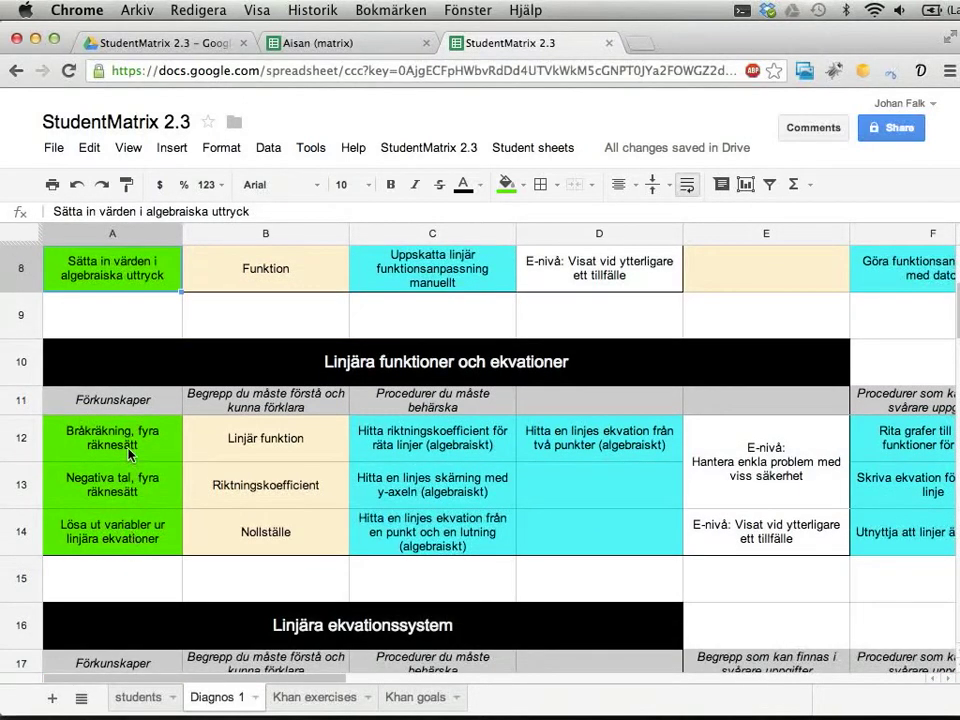
left_click(135, 452)
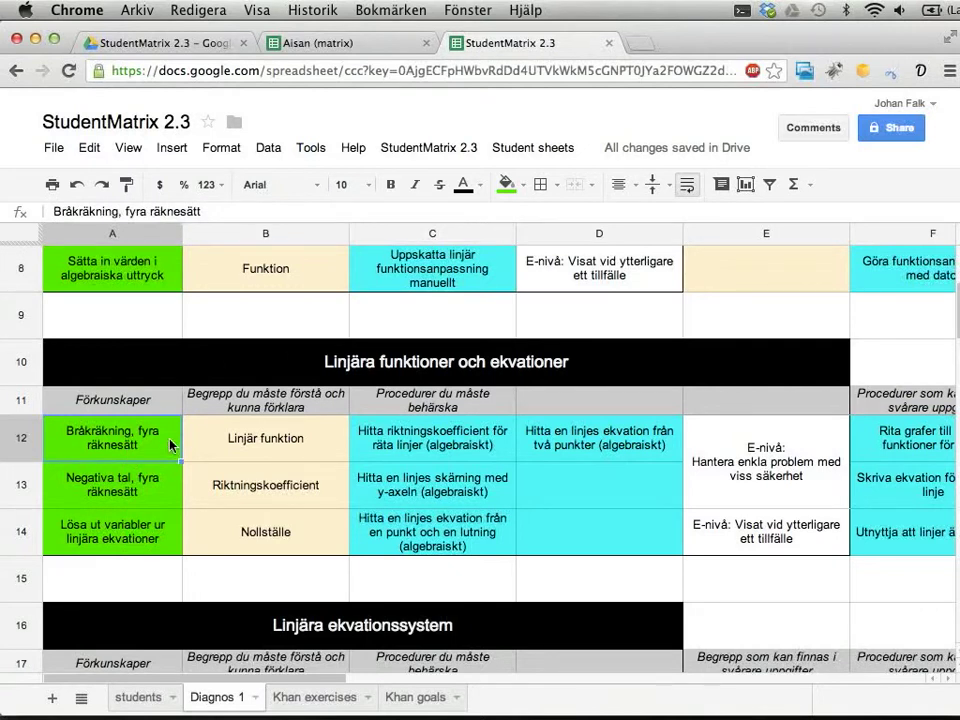
- Exclude students 1–4, 6, 7, 10, 12–14, 17 and 18 in the list from the student selection and confirm it
left_click(533, 148)
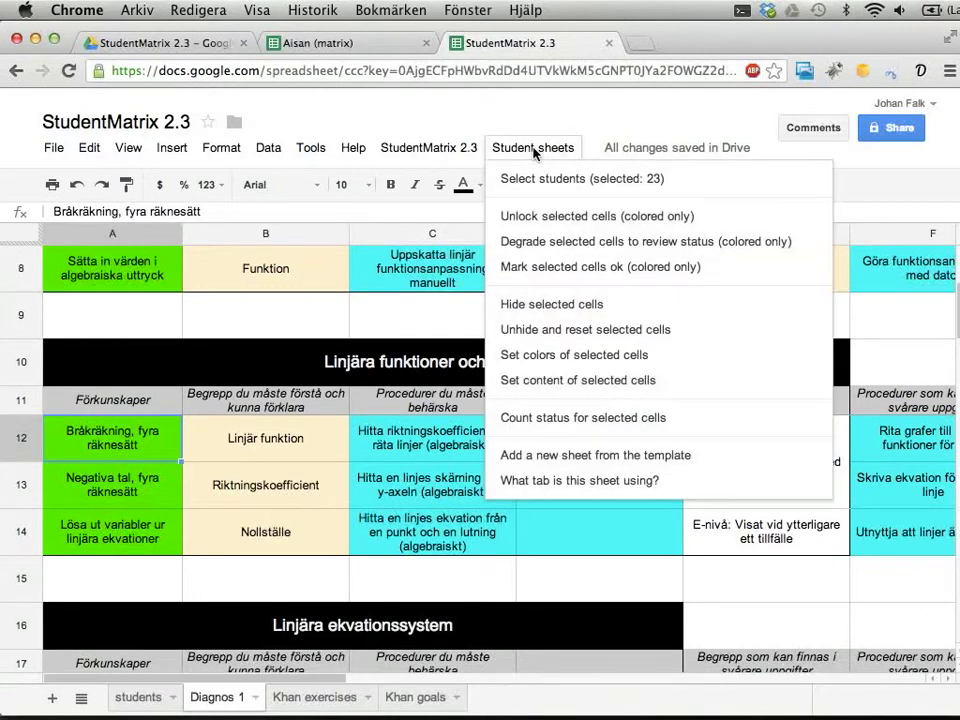
left_click(533, 184)
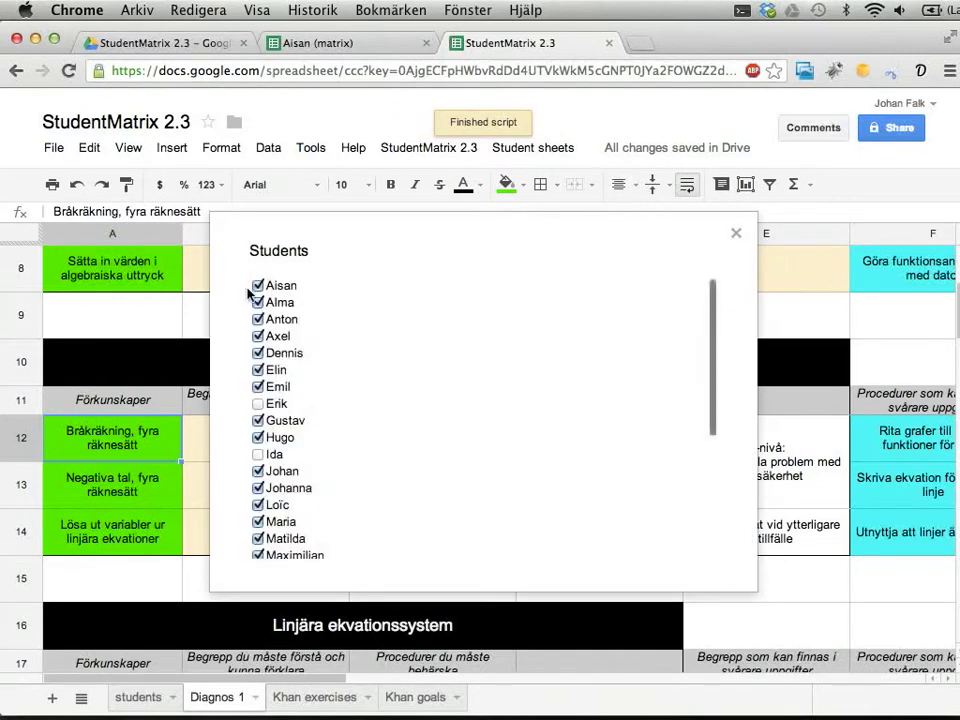
left_click(257, 287)
left_click(258, 302)
left_click(258, 319)
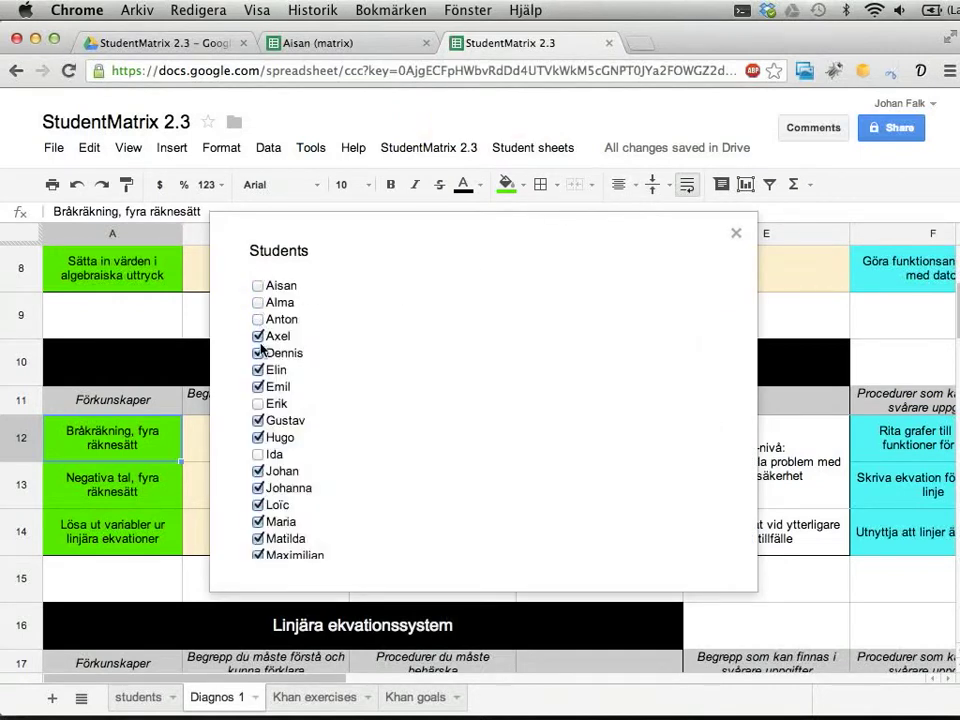
left_click(258, 336)
left_click(258, 370)
left_click(258, 387)
left_click(258, 437)
left_click(258, 471)
left_click(258, 488)
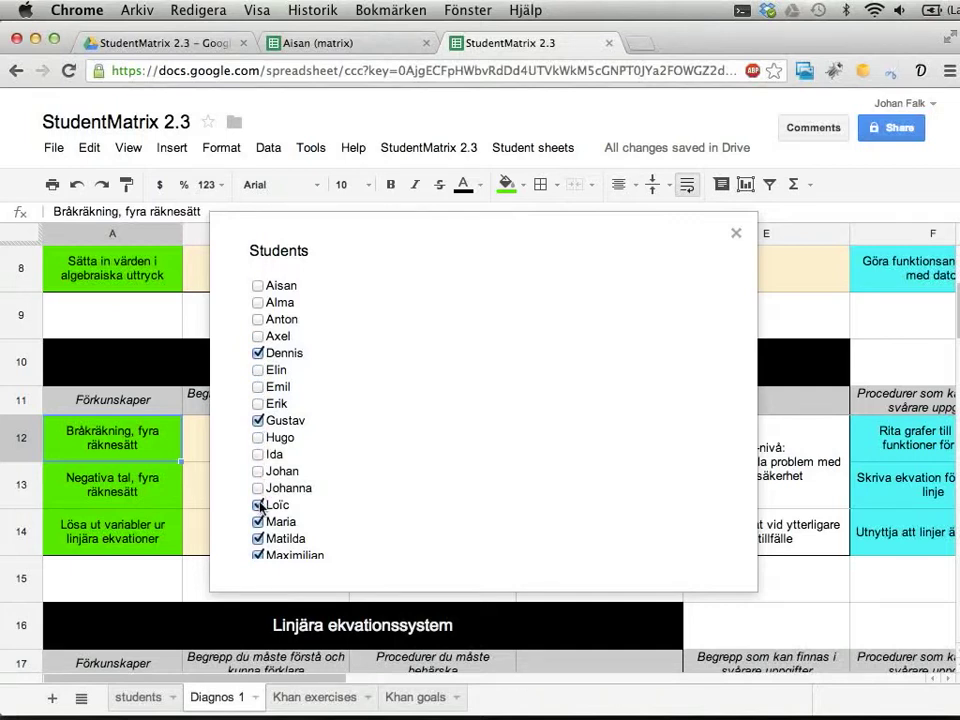
left_click(258, 506)
scroll(311, 490, "down", 4)
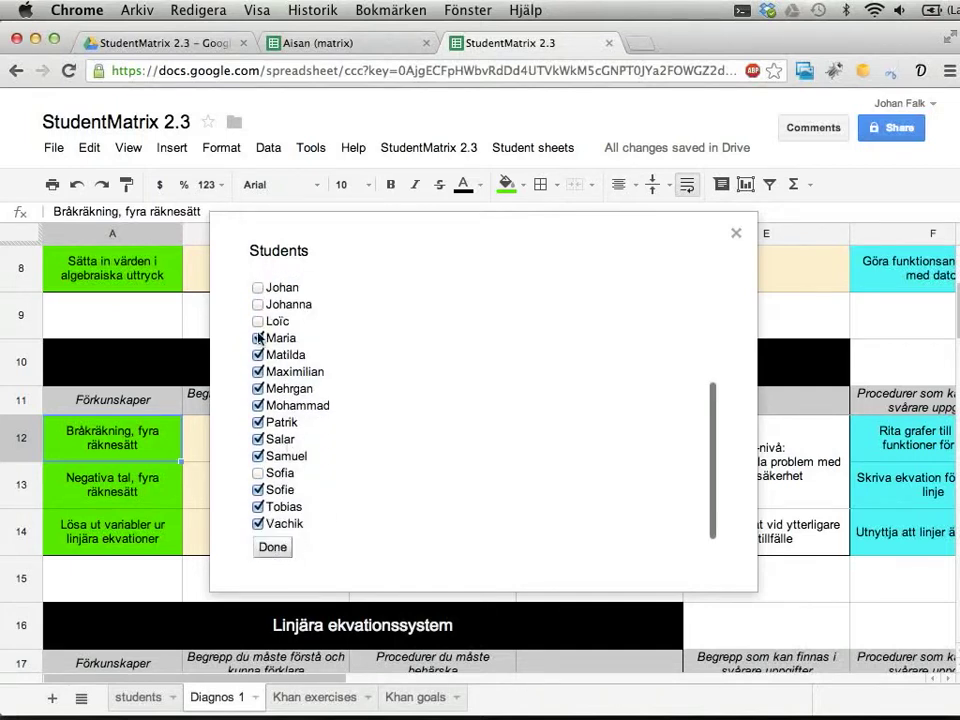
left_click(258, 371)
left_click(258, 388)
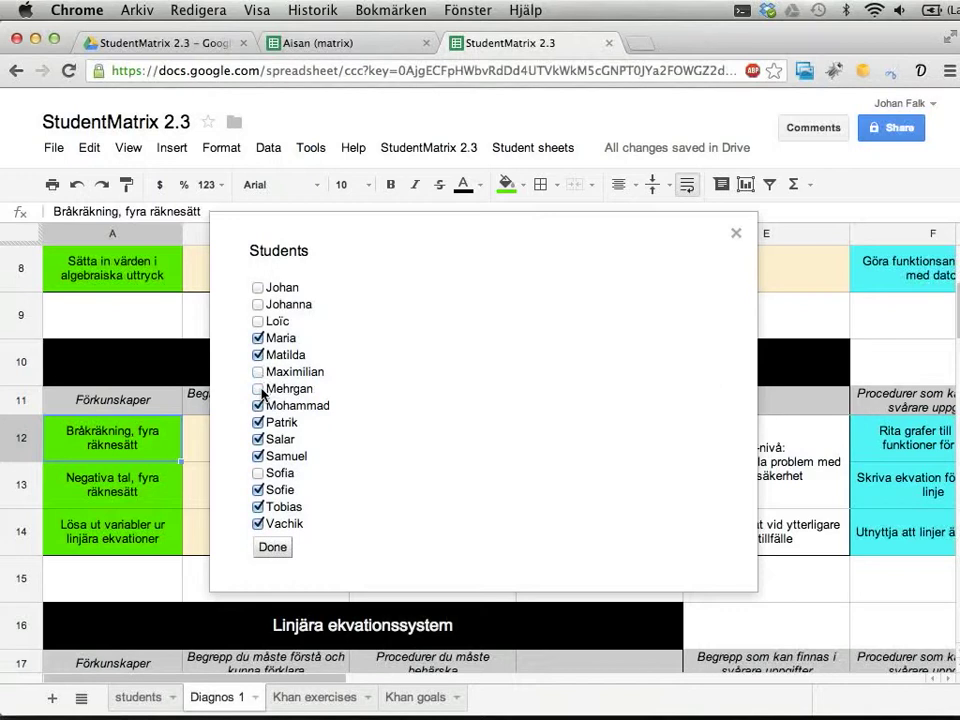
left_click(272, 547)
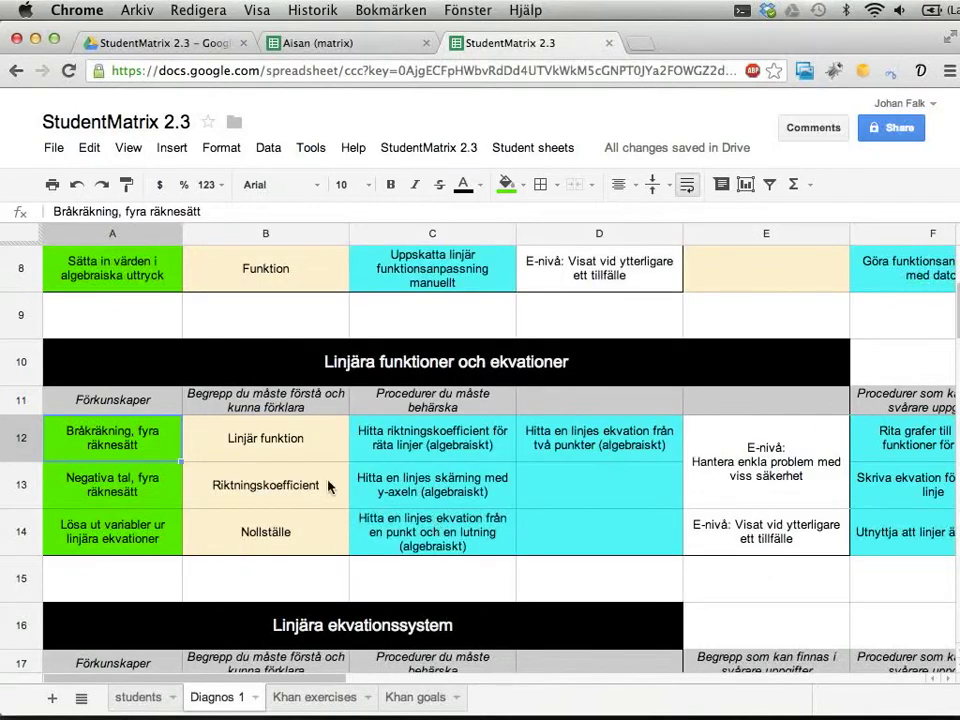
- Open the students sheet and examine the 0 and 1 values in its Update column
left_click(137, 697)
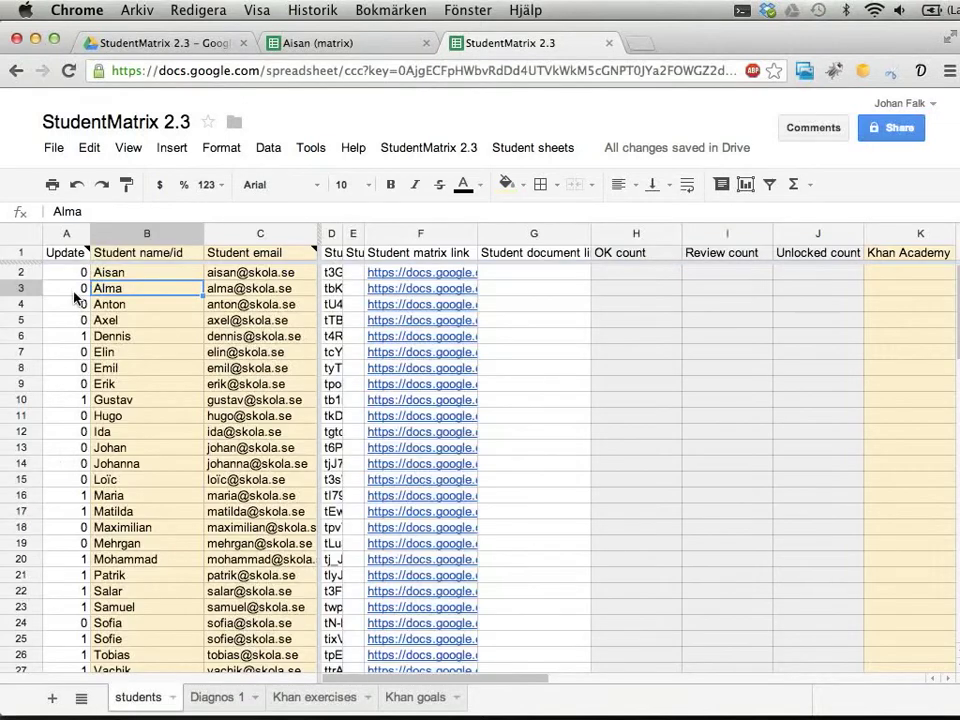
left_click_drag(77, 272, 70, 566)
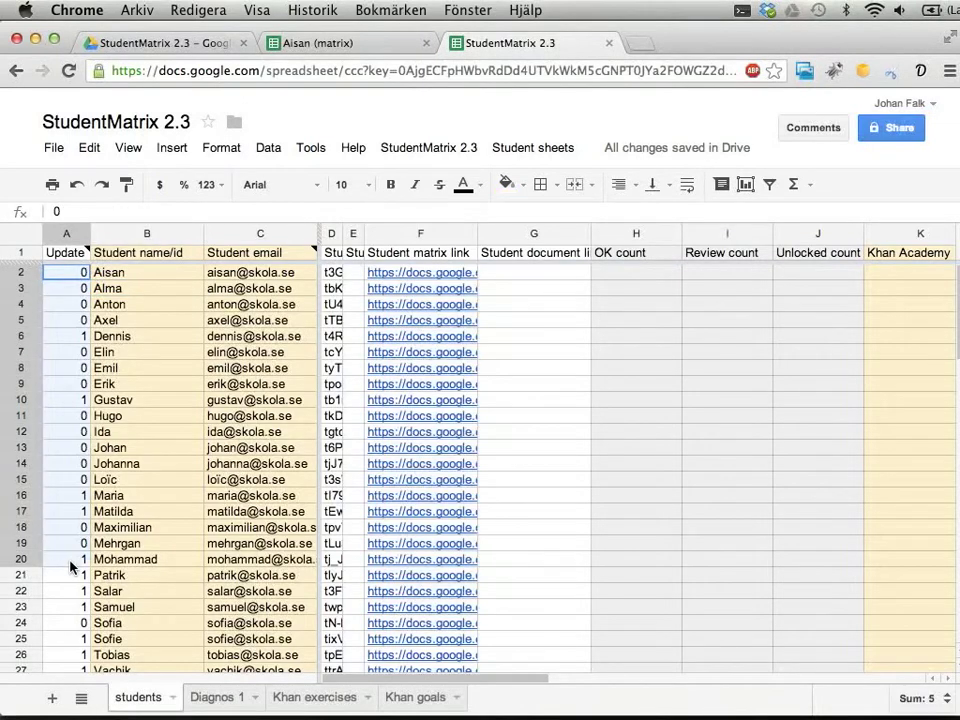
left_click(136, 481)
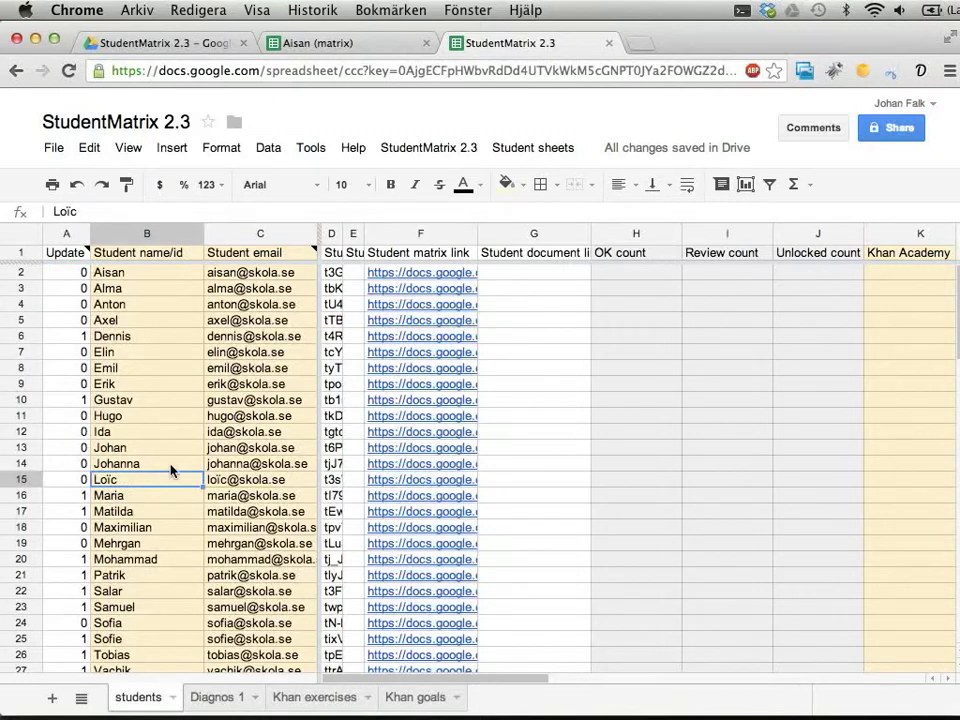
- Switch to the LibreOffice Calc spreadsheet and copy the 0/1 result values in C1:C26
key("super+Tab")
left_click(693, 380)
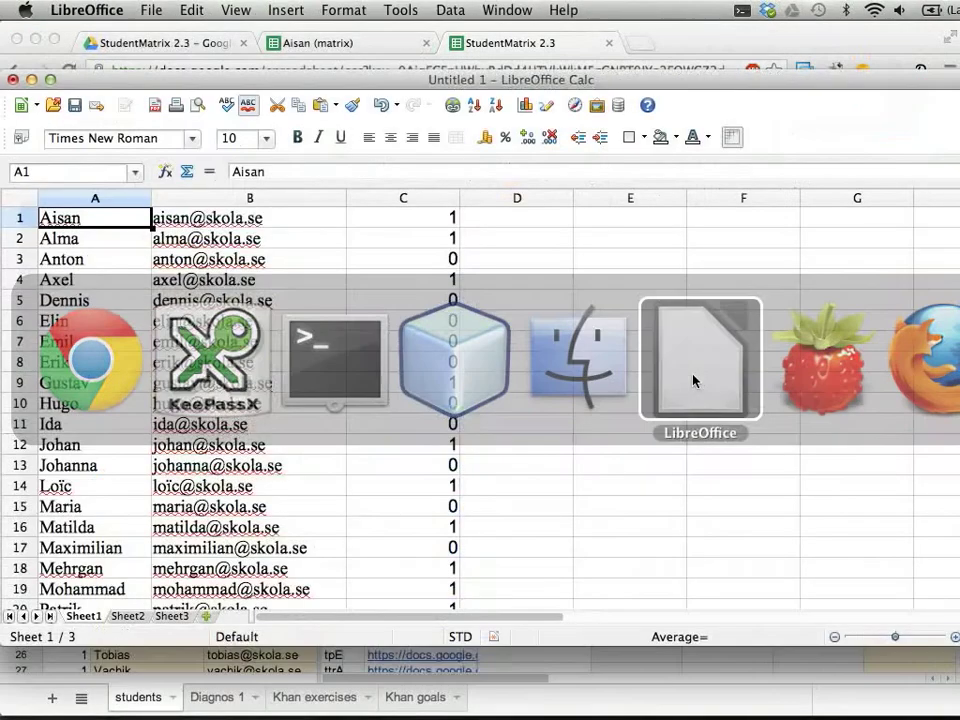
left_click(443, 221)
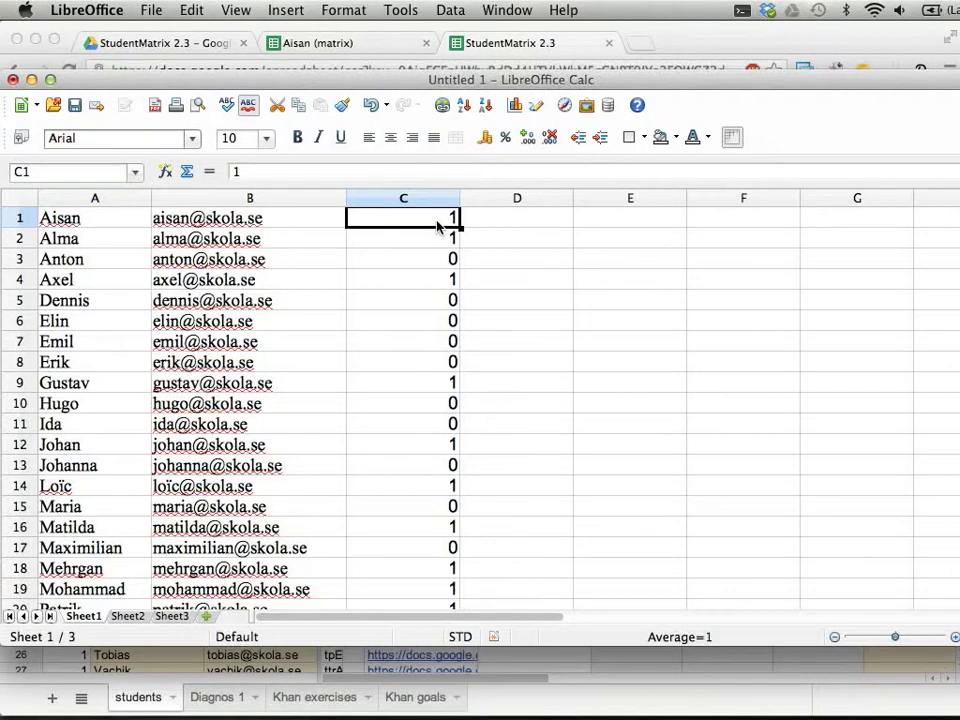
key("Down")
key("Up")
key("super+shift+Down")
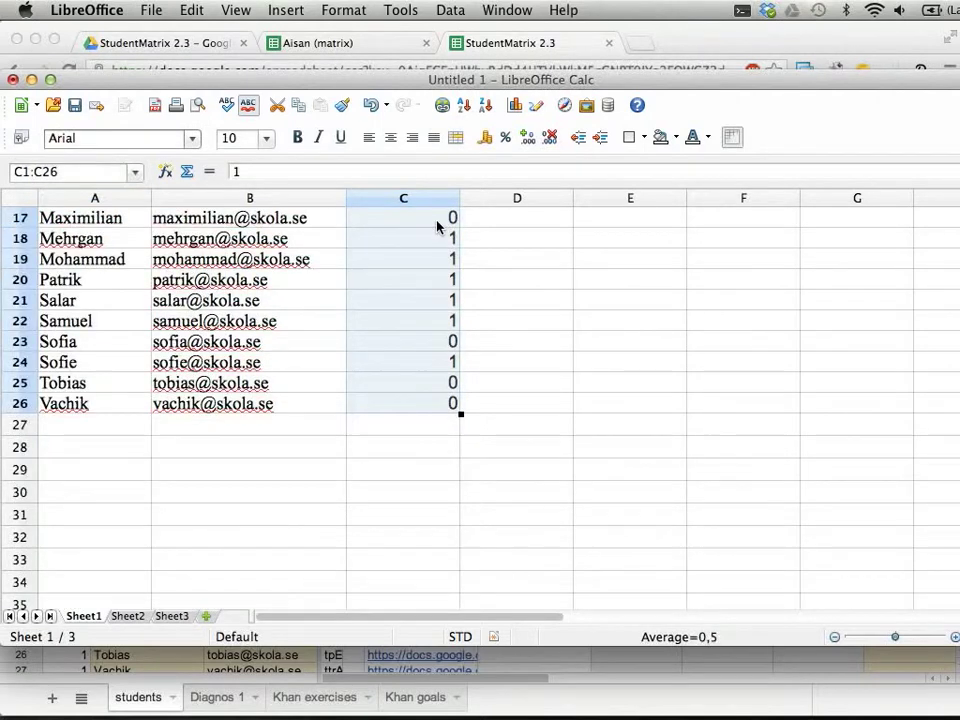
key("super+c")
- Return to the students sheet in Chrome and paste the copied values into the Update column starting at A2
key("super+Tab")
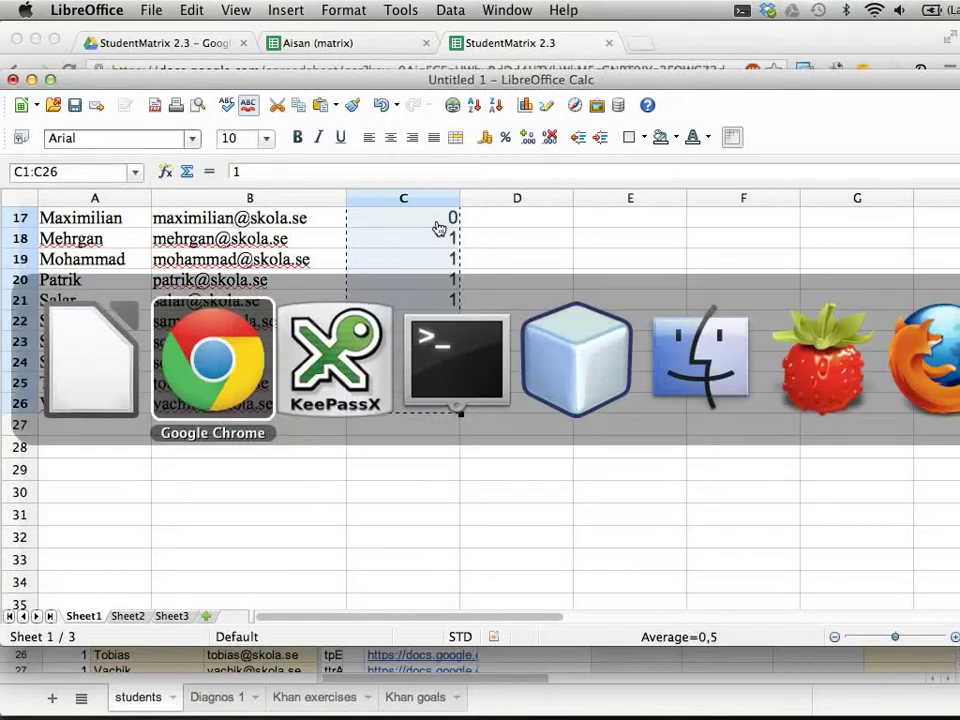
key("Left")
key("super+Up")
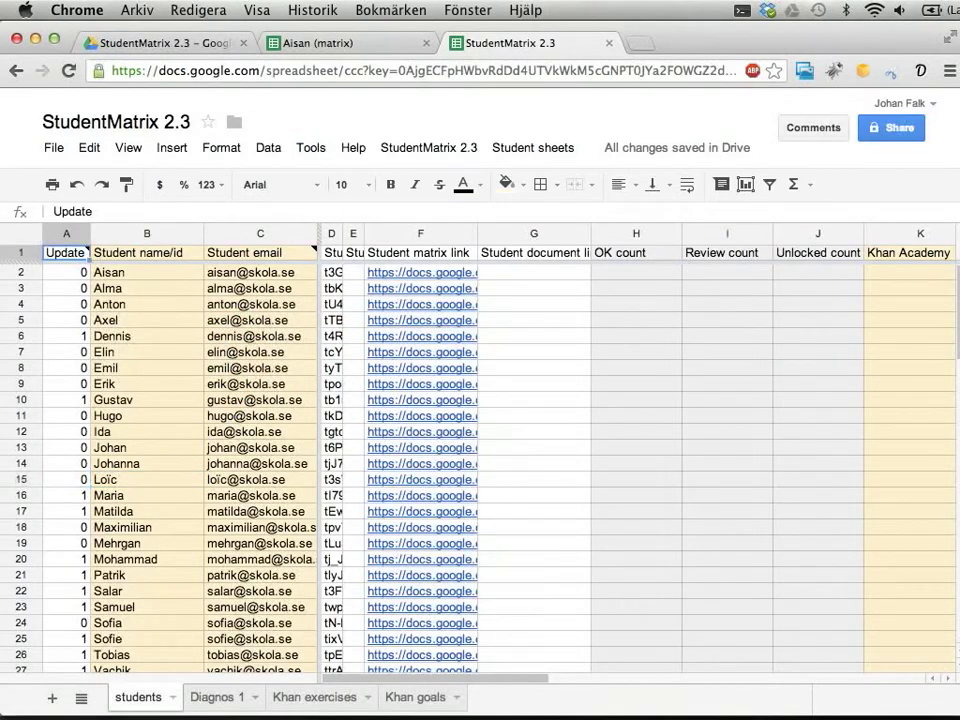
key("Down")
key("super+v")
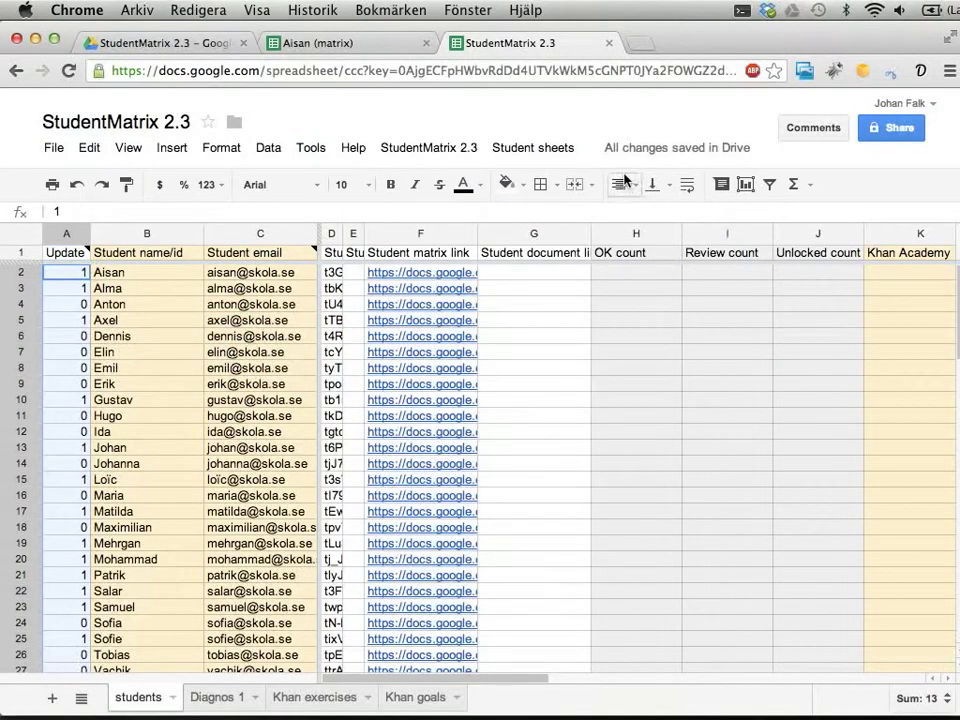
- Check the pasted choices in the student selection, leave the third student excluded and close the list
left_click(538, 148)
left_click(540, 182)
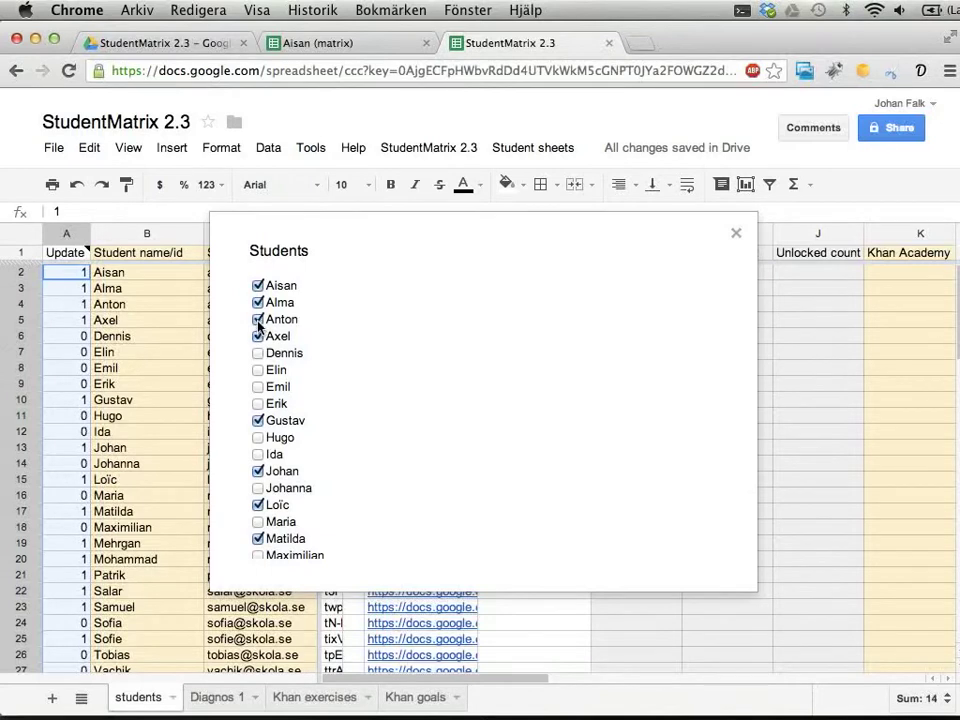
left_click(258, 319)
left_click(736, 233)
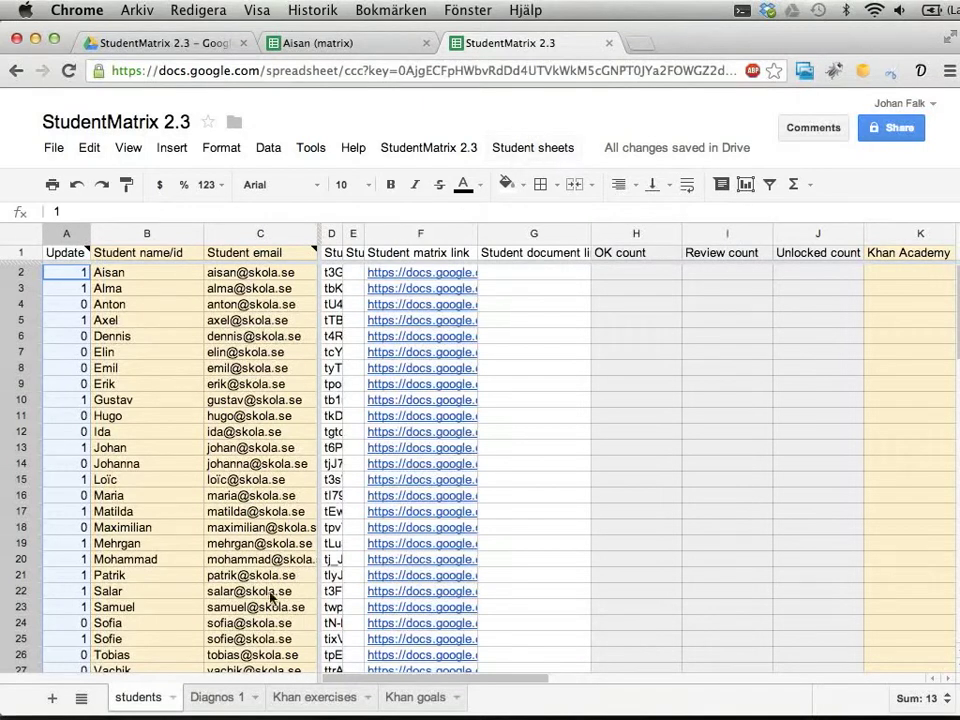
- Try to mark the selected Update cells ok from the students sheet and dismiss the script message
left_click(531, 149)
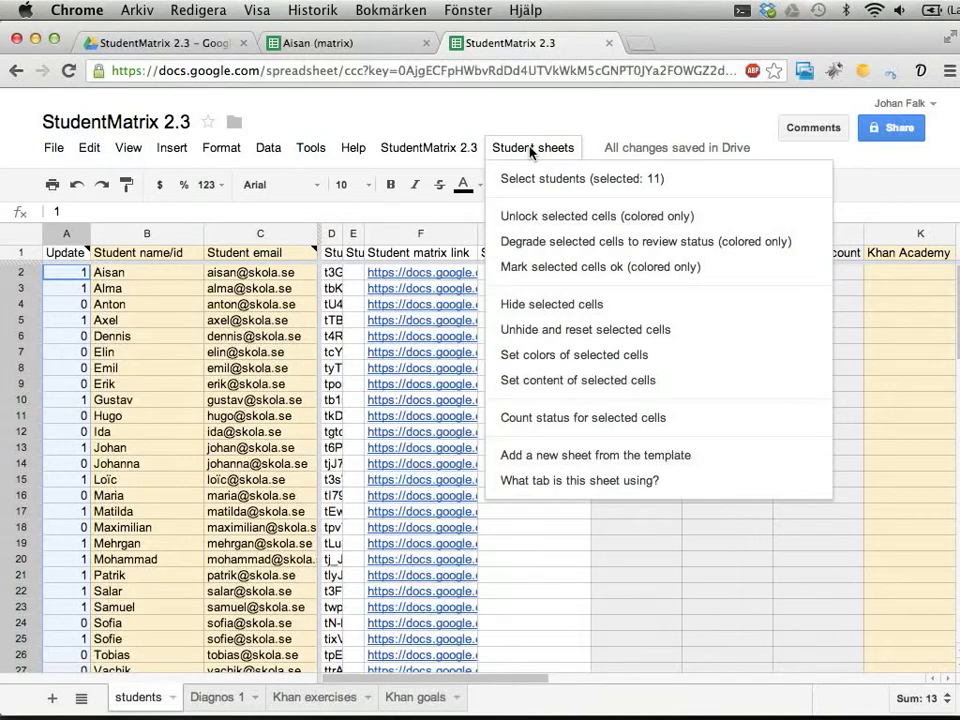
left_click(561, 267)
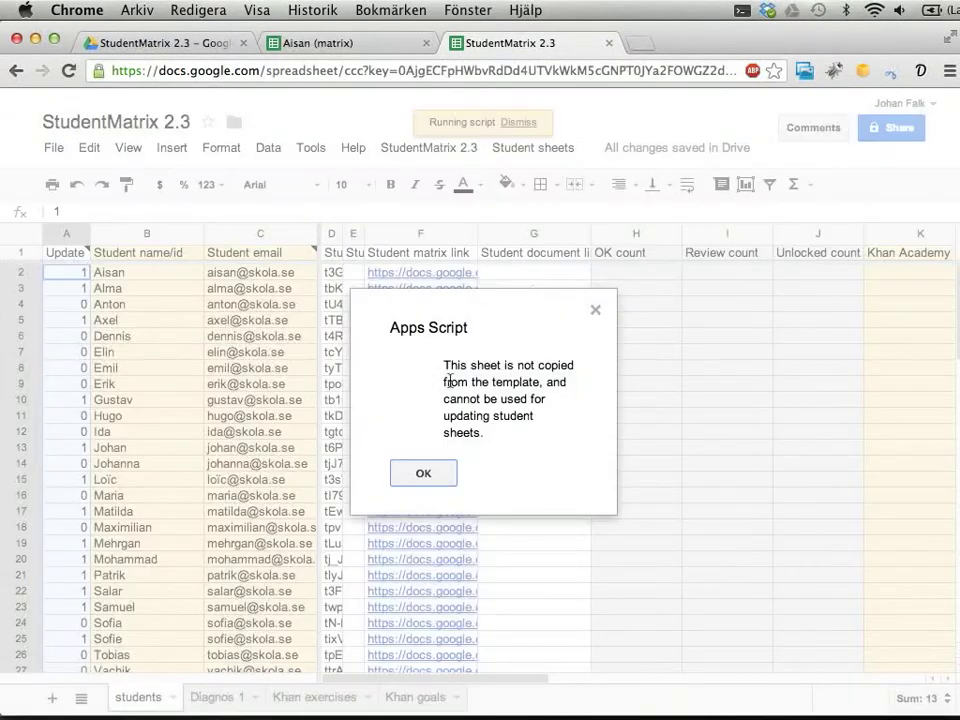
left_click_drag(445, 366, 486, 433)
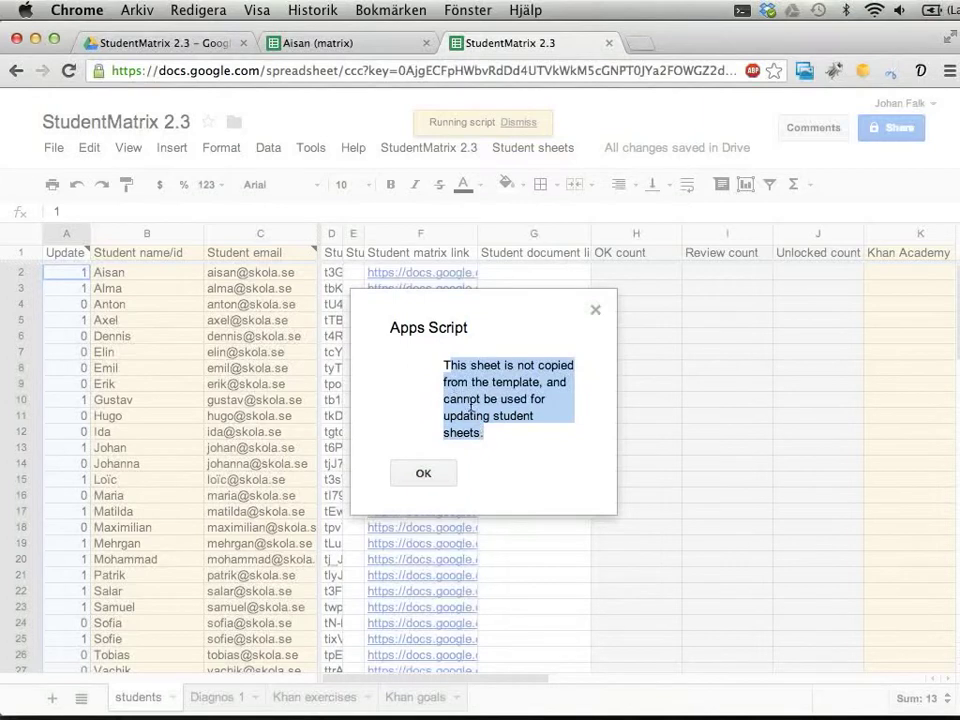
left_click(420, 476)
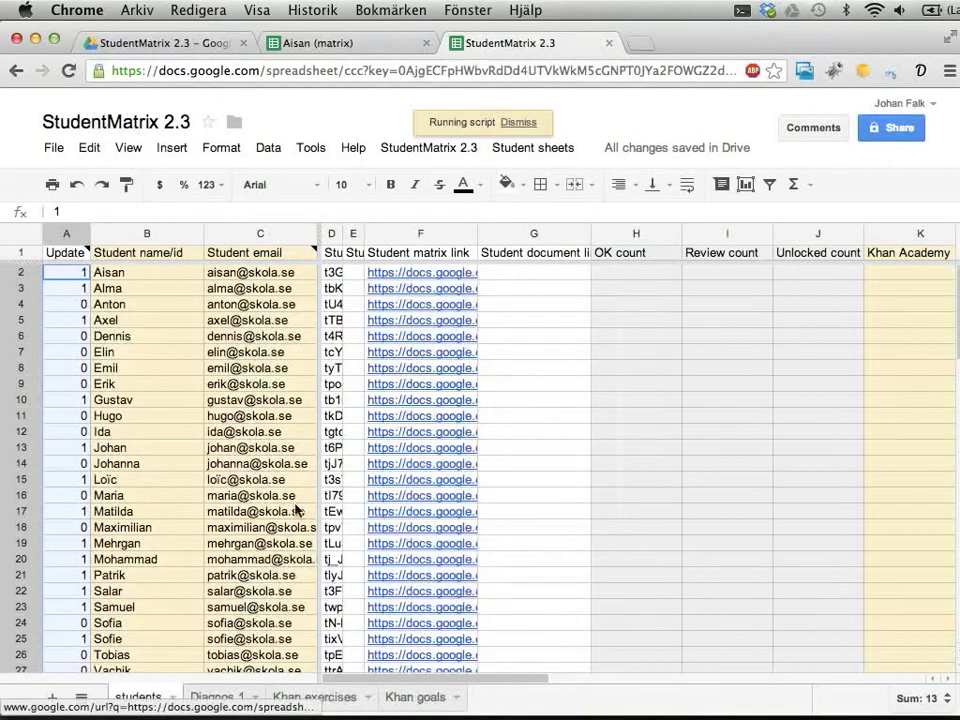
- Mark cell A12, "Bråkräkning, fyra räknesätt", ok on the Diagnos 1 sheet for the selected students
left_click(219, 700)
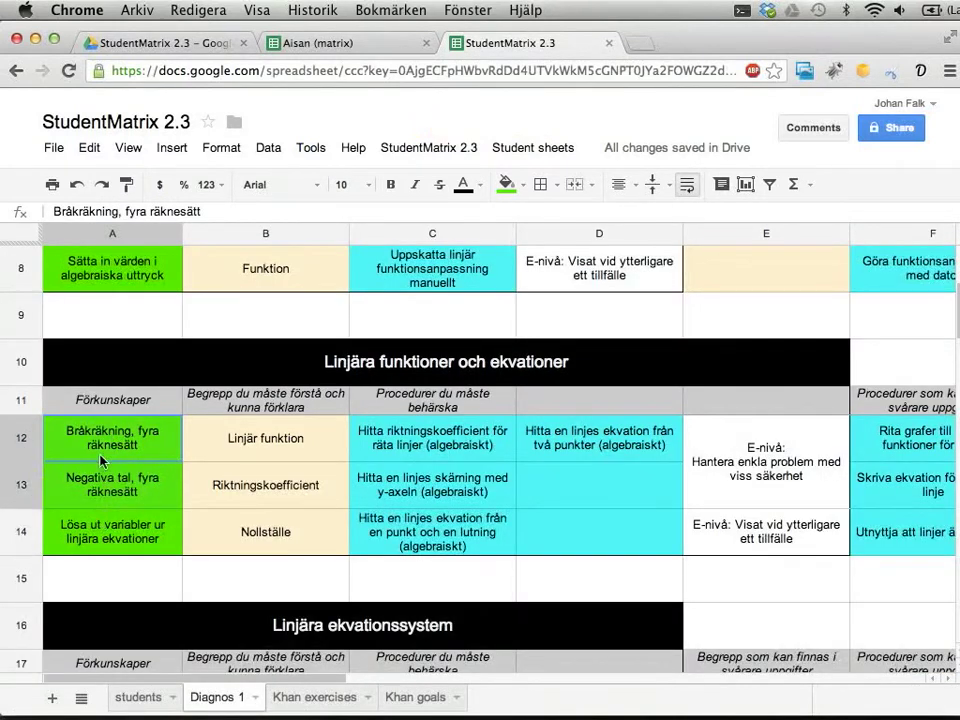
left_click(527, 148)
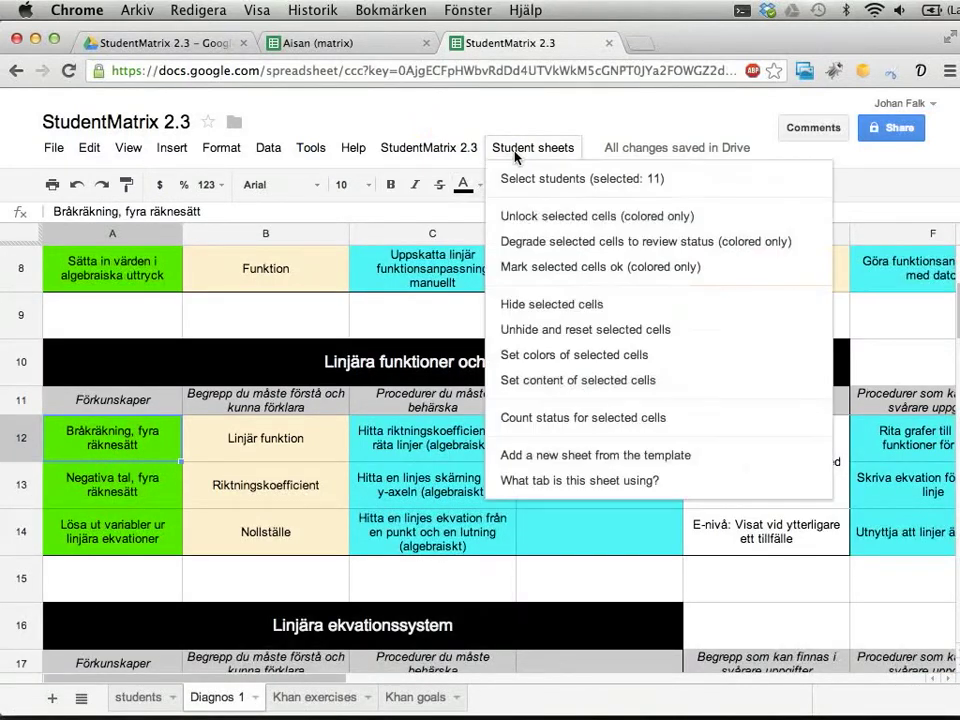
left_click(518, 277)
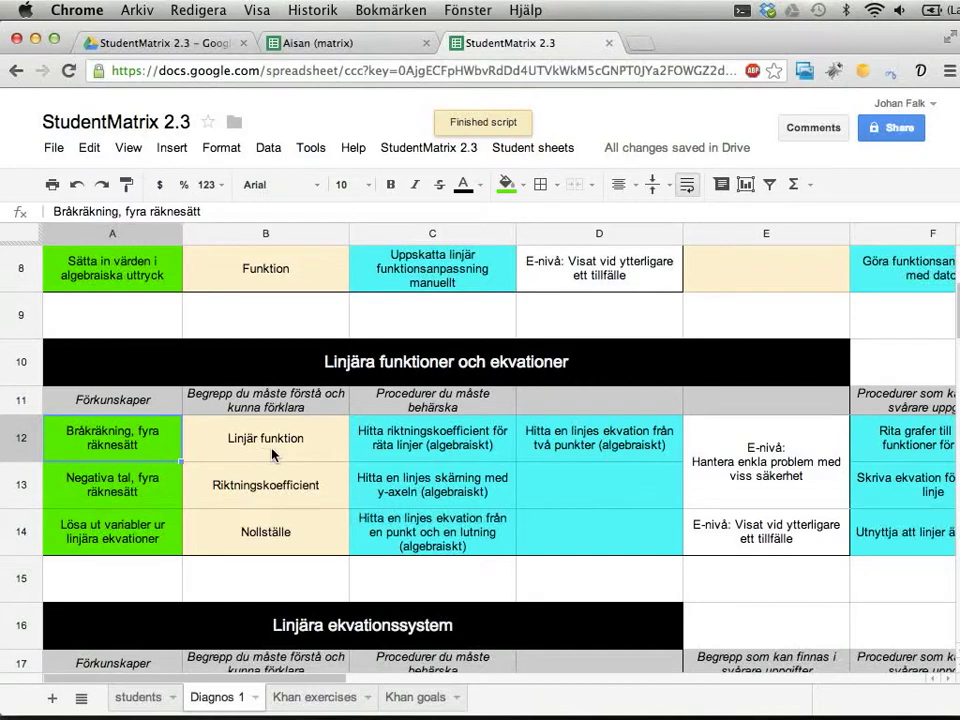
- Select the prerequisite cells A4:A8 on the Diagnos 1 sheet and include all students in the student selection
scroll(274, 454, "up", 5)
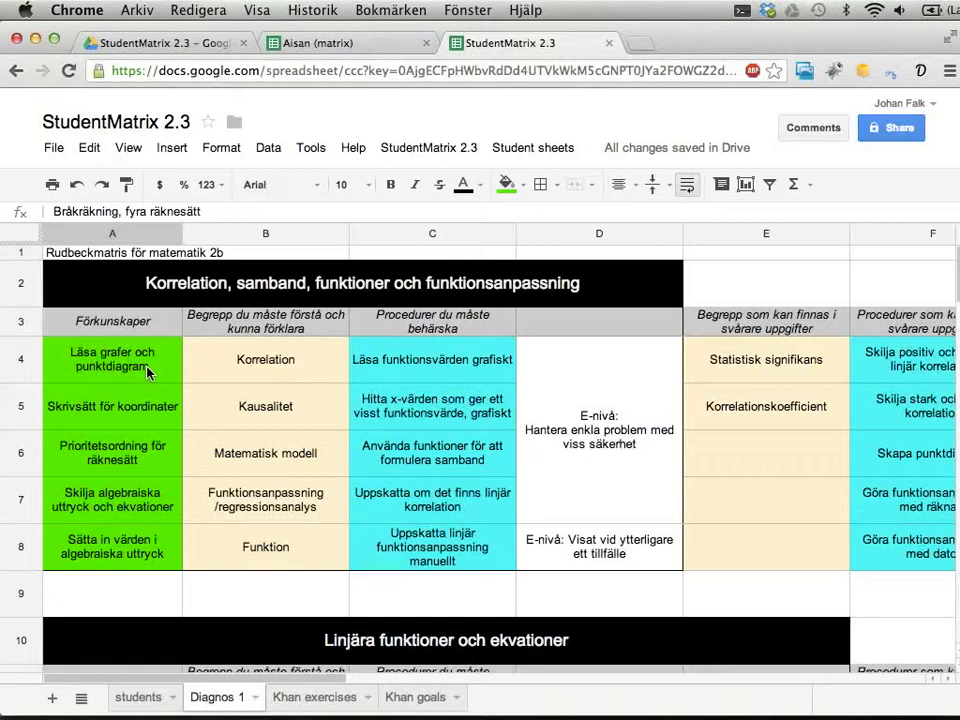
left_click_drag(148, 370, 119, 540)
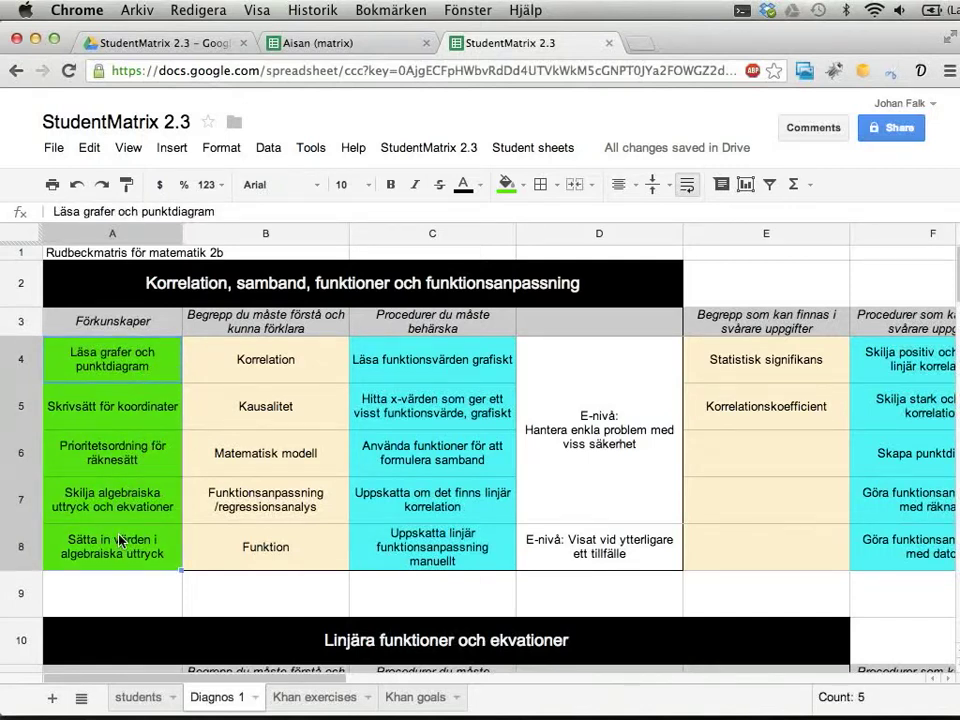
mouse_move(119, 540)
left_mouse_down()
mouse_move(133, 364)
mouse_move(138, 540)
left_mouse_up()
left_click(533, 148)
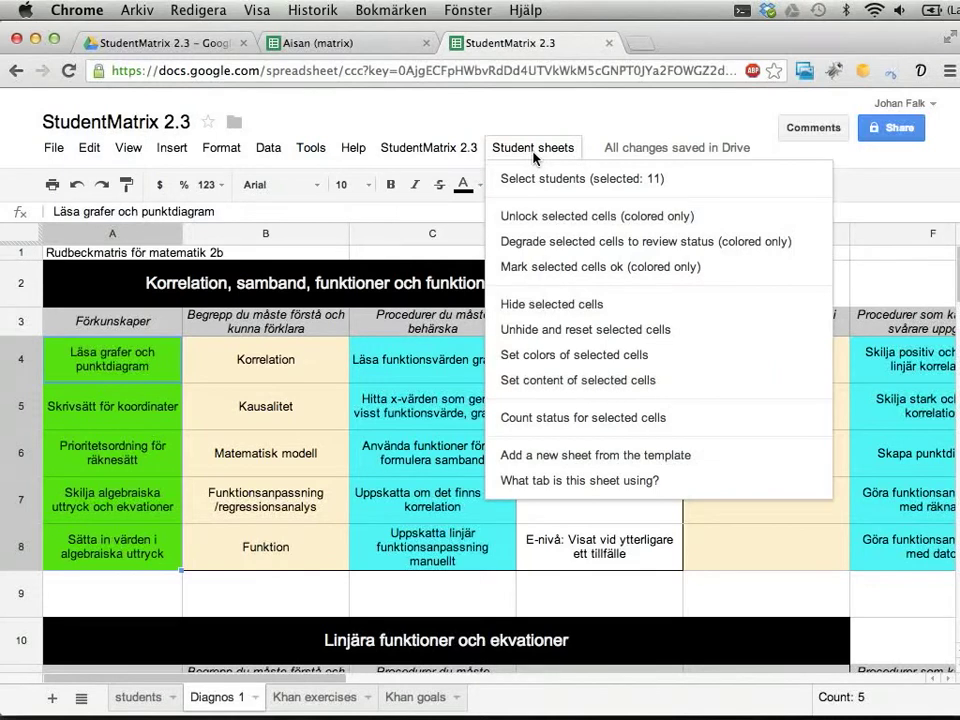
left_click(519, 180)
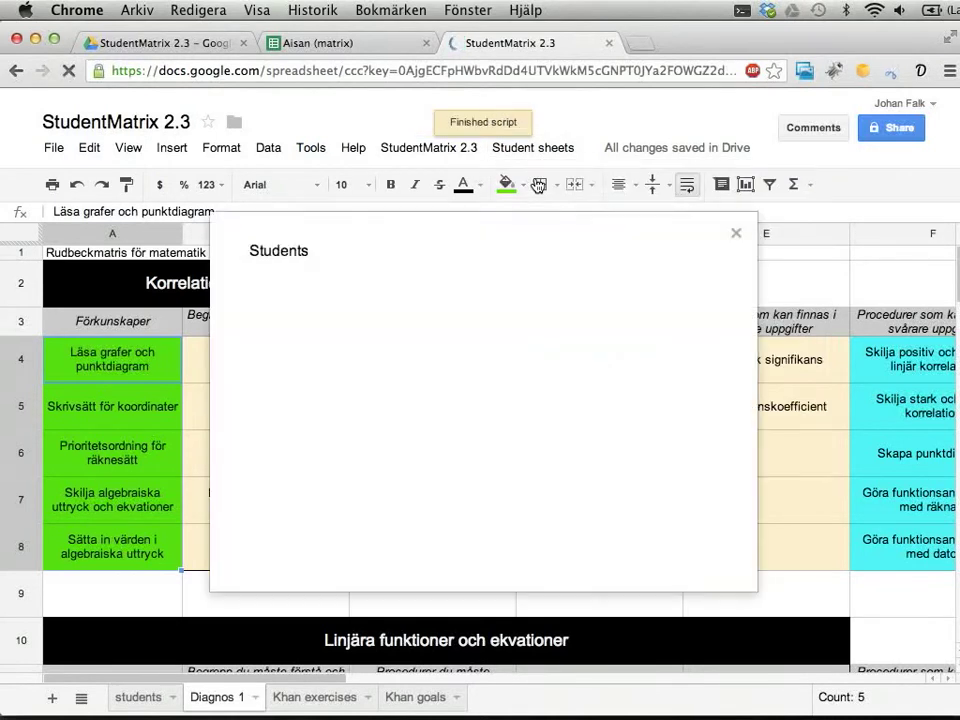
scroll(320, 455, "down", 5)
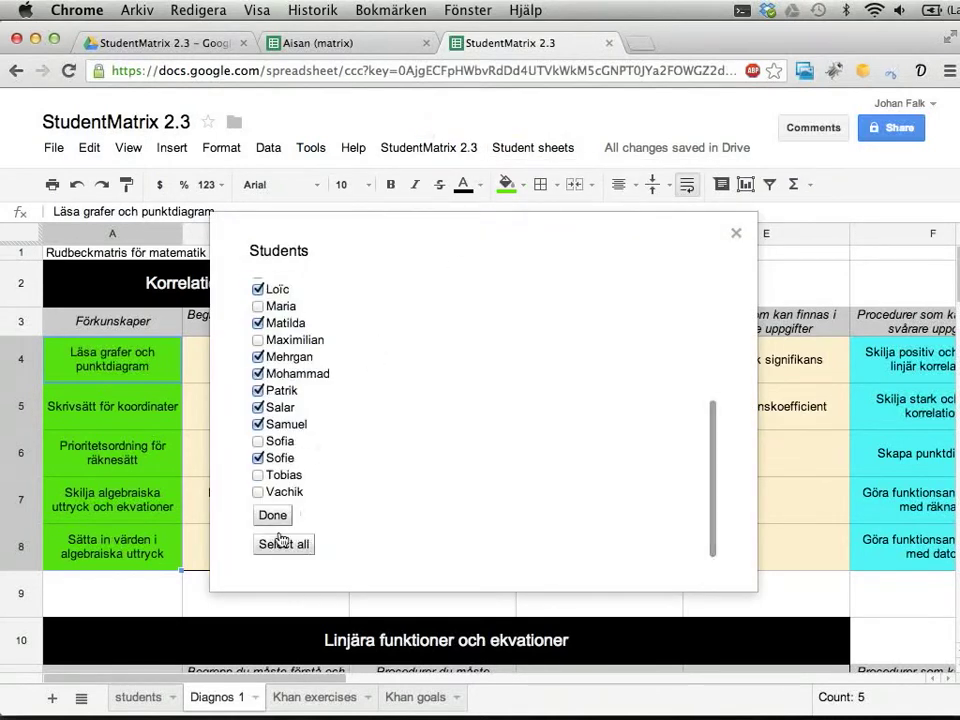
left_click(278, 550)
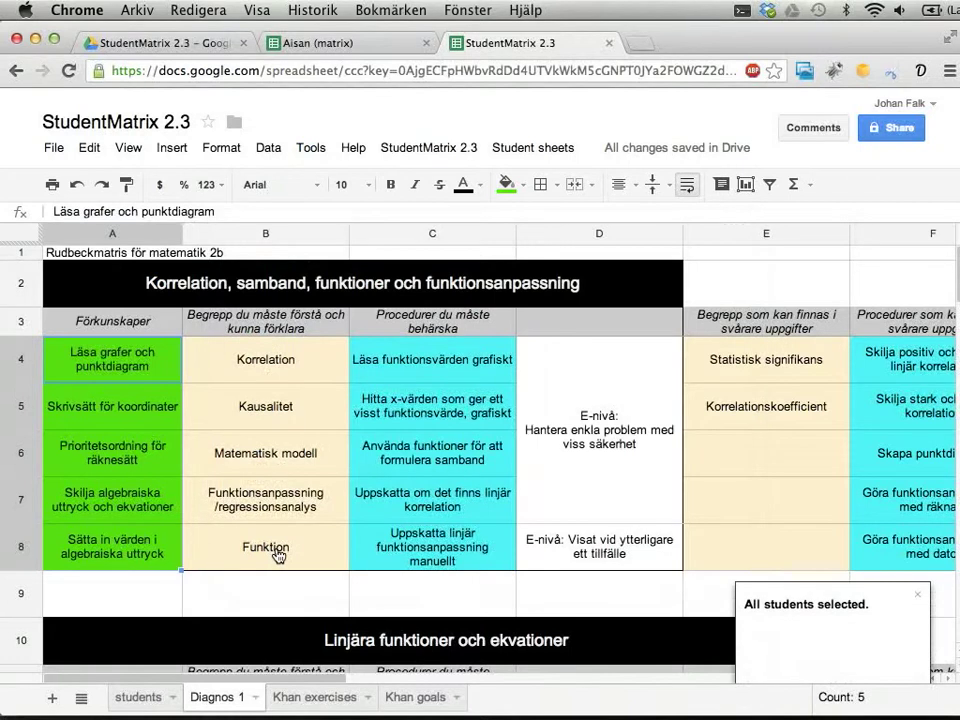
- Count the status of cells A4:A8 for all students and switch to the students sheet
left_click(530, 148)
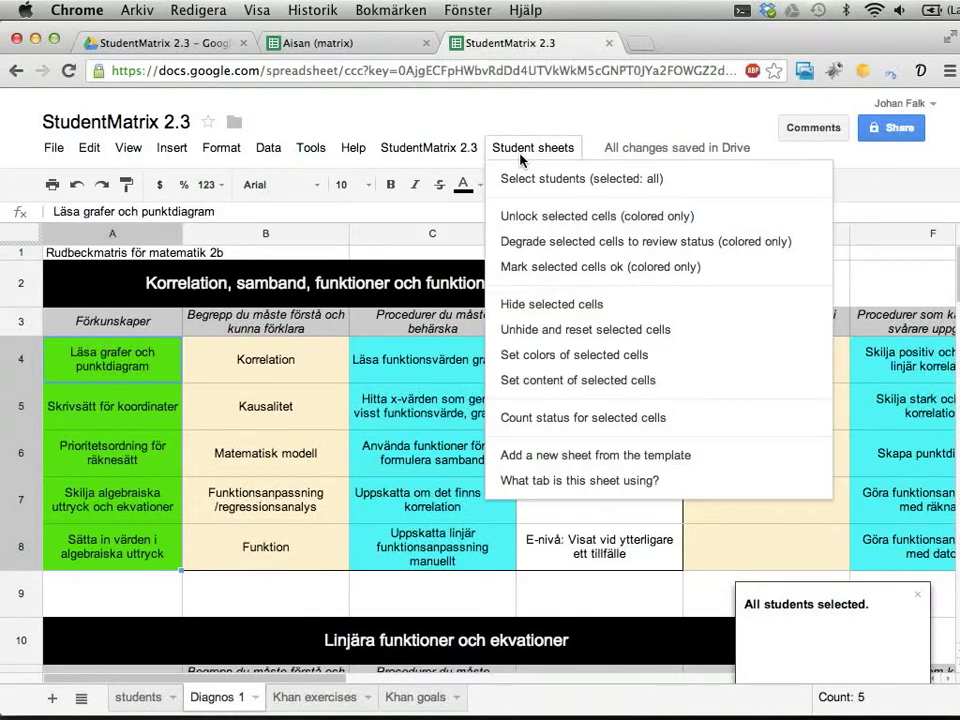
left_click(553, 422)
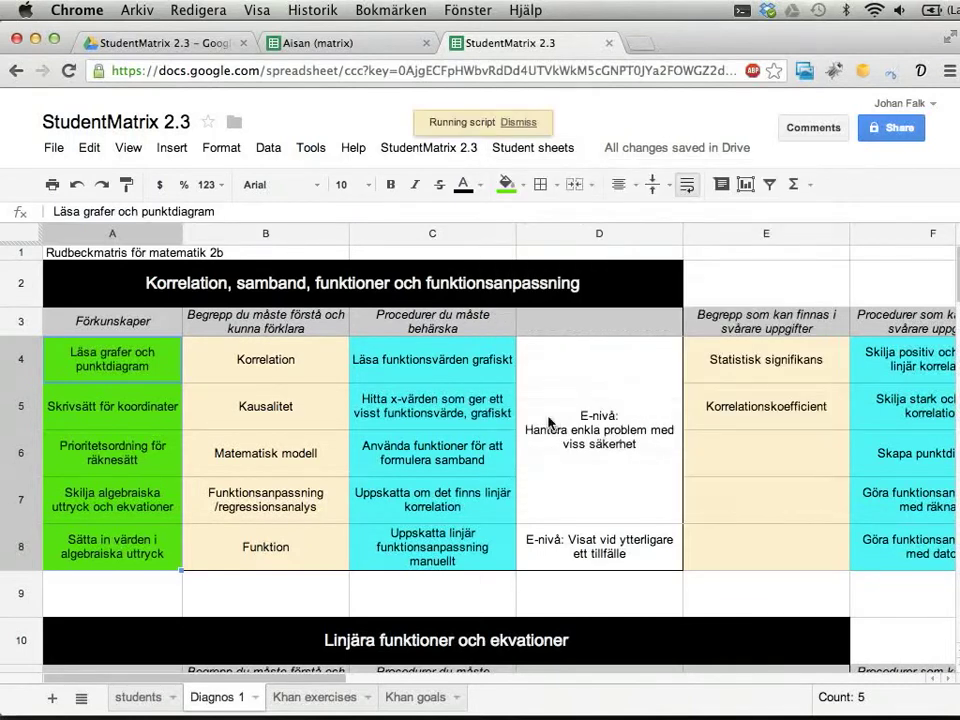
left_click(133, 706)
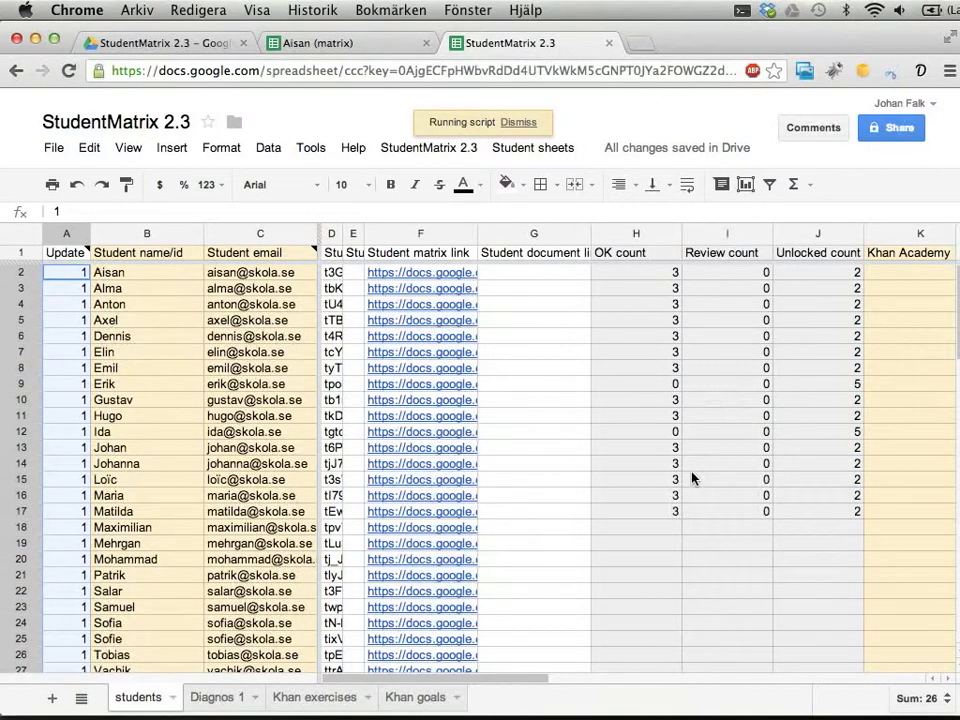
- Examine the OK, Review and Unlocked count columns, including the rows of students with no cells marked ok
left_click(645, 253)
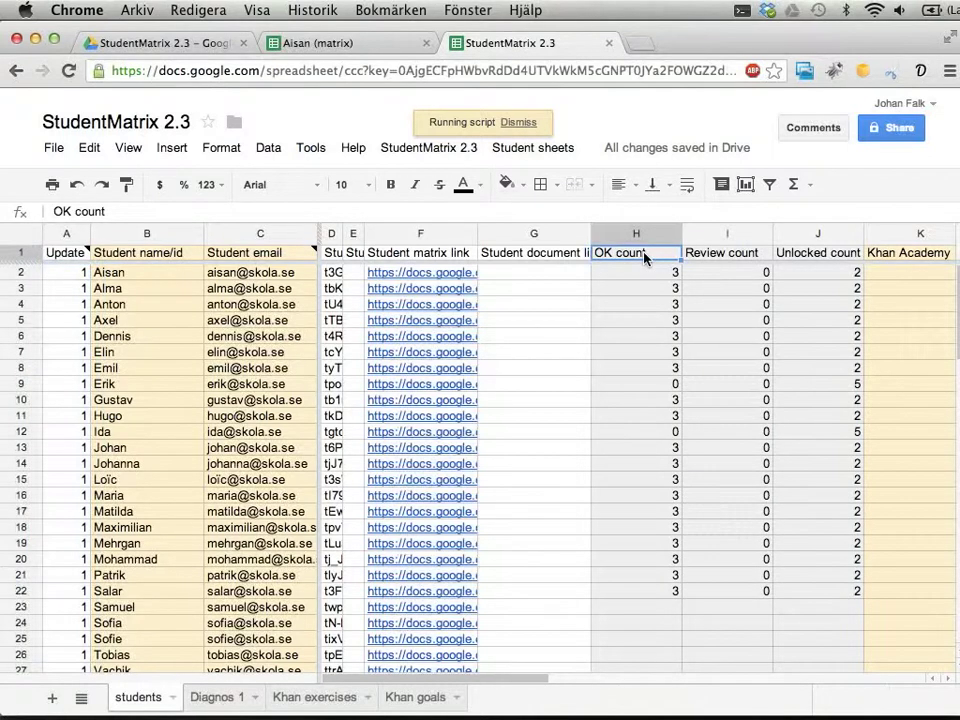
left_click(776, 257)
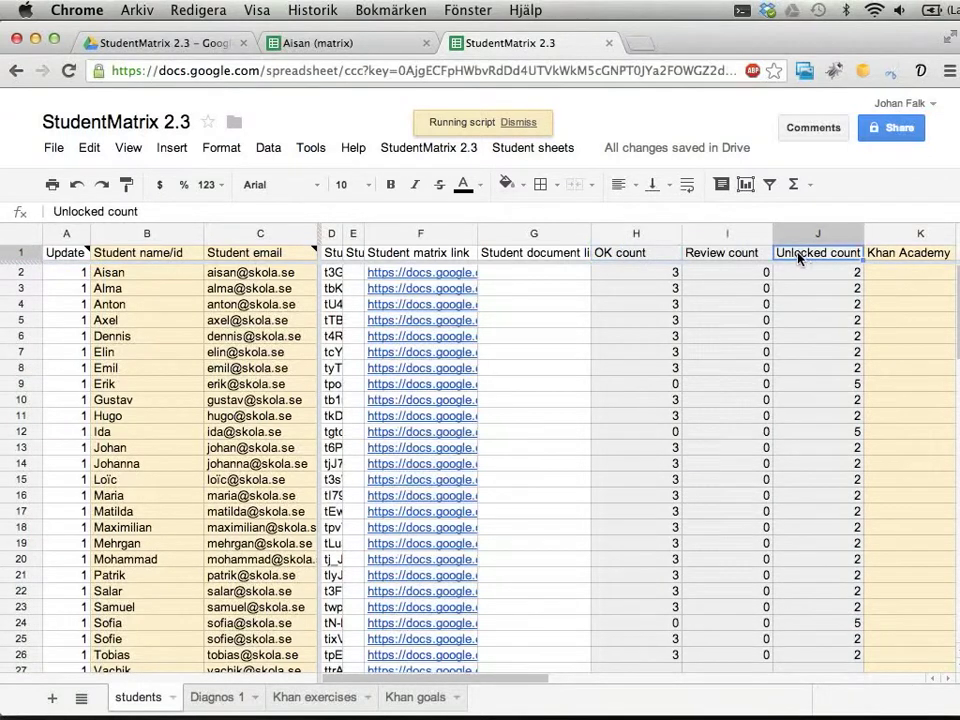
left_click(740, 257)
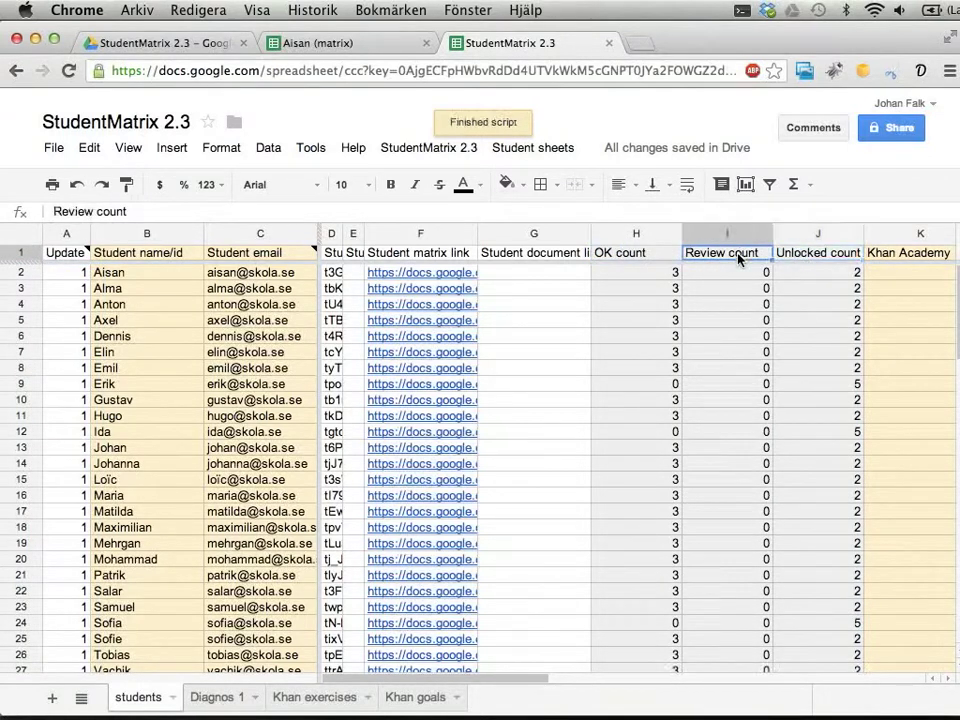
left_click(624, 461)
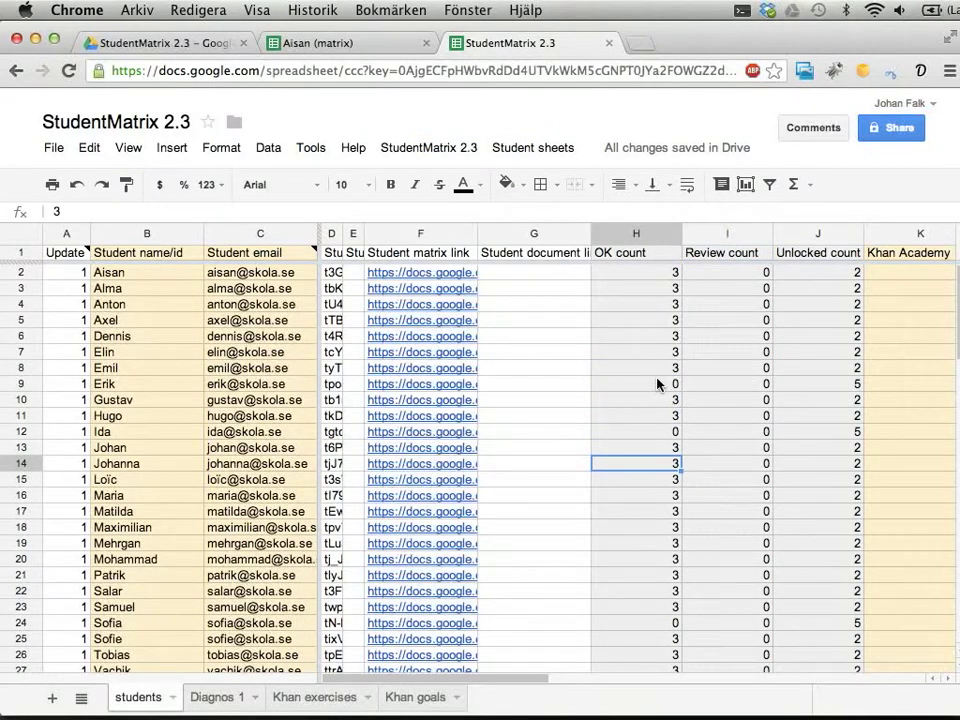
left_click(660, 382)
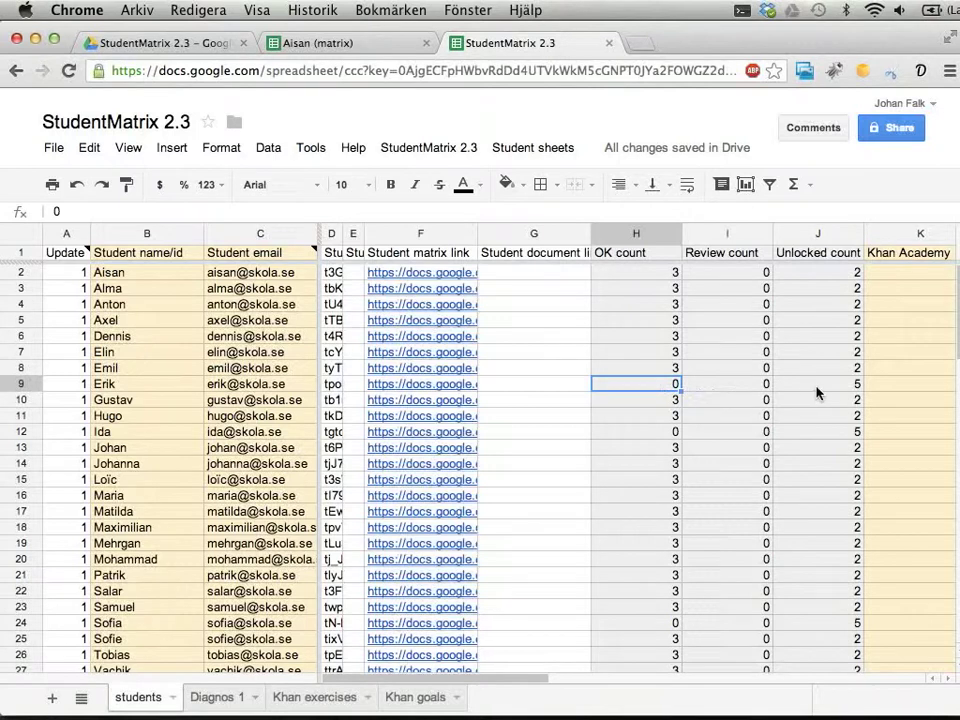
left_click(673, 626)
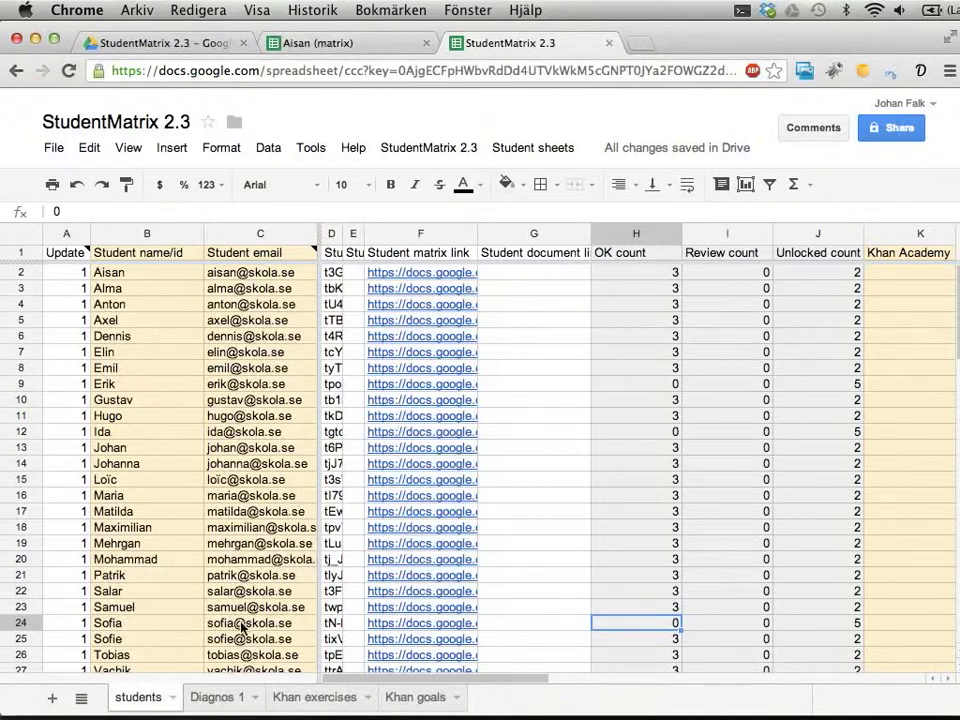
- Return to the Diagnos 1 sheet and mark cell A7, "Skilja algebraiska uttryck och ekvationer", ok for all students
left_click(220, 698)
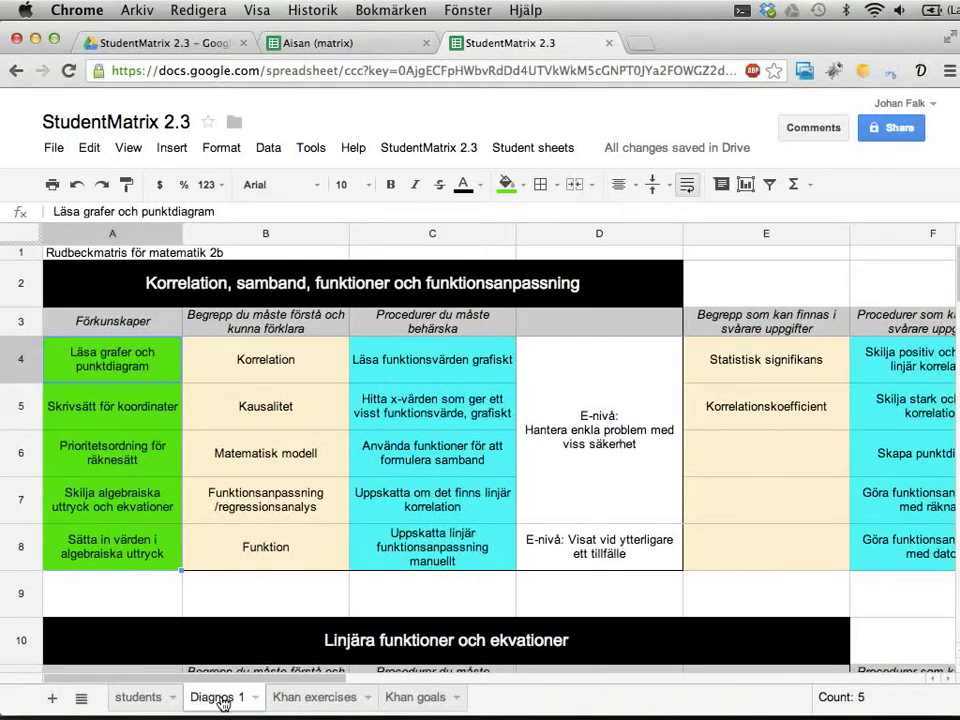
left_click(530, 148)
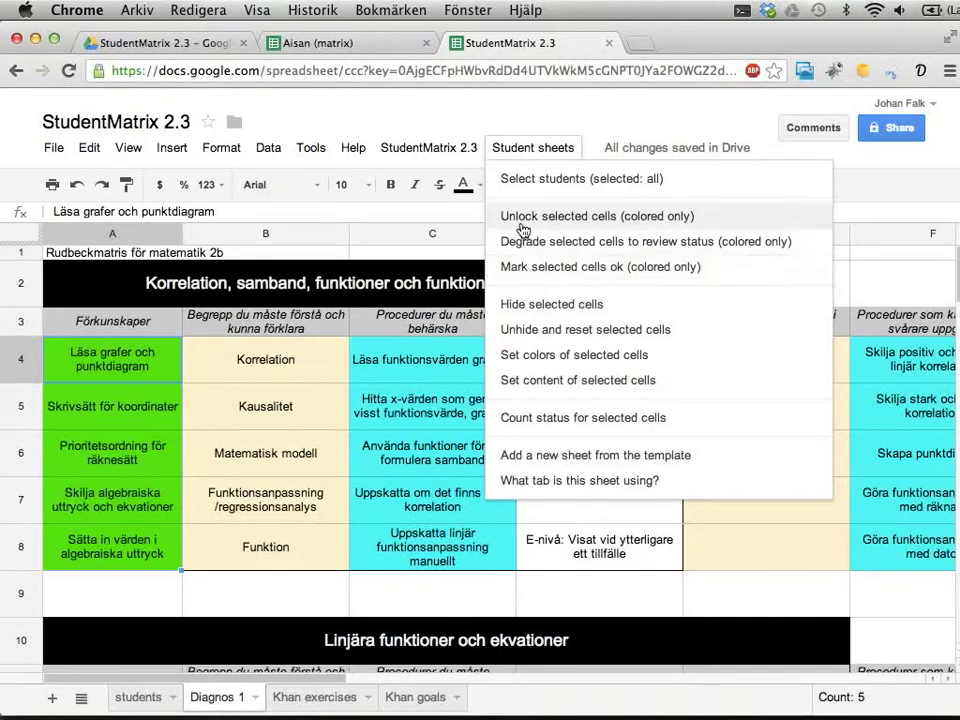
left_click(615, 278)
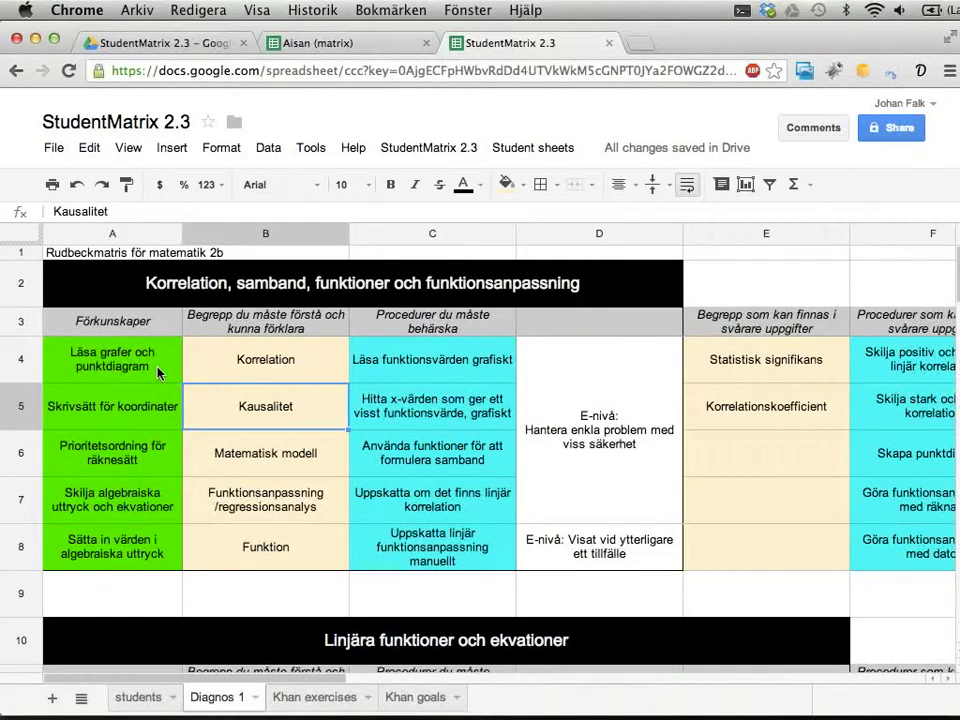
left_click_drag(154, 366, 150, 461)
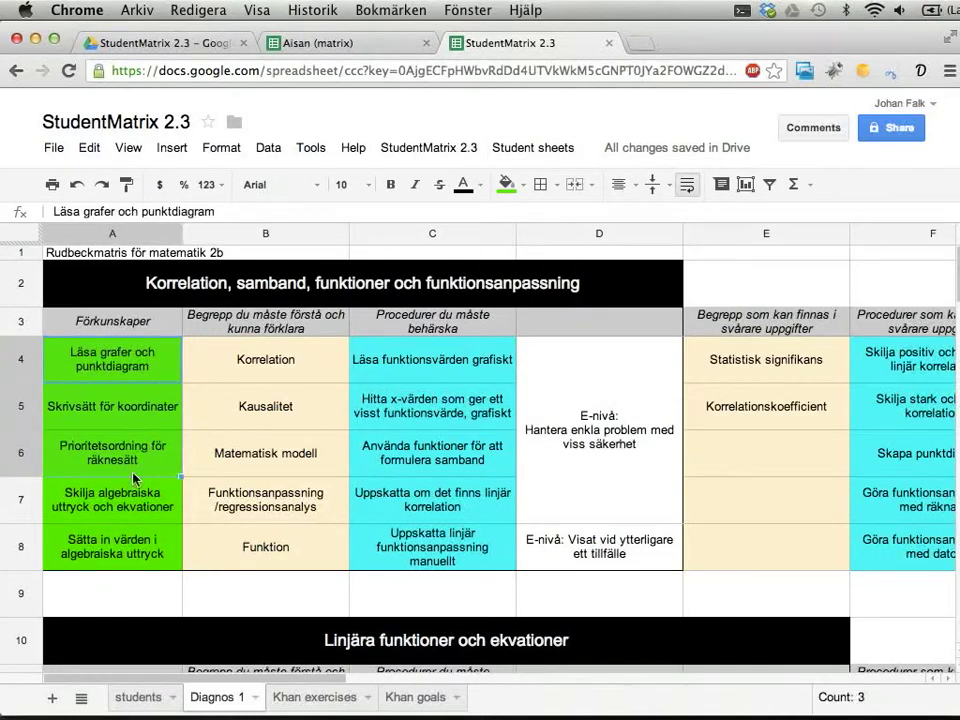
left_click(165, 488)
left_click(530, 148)
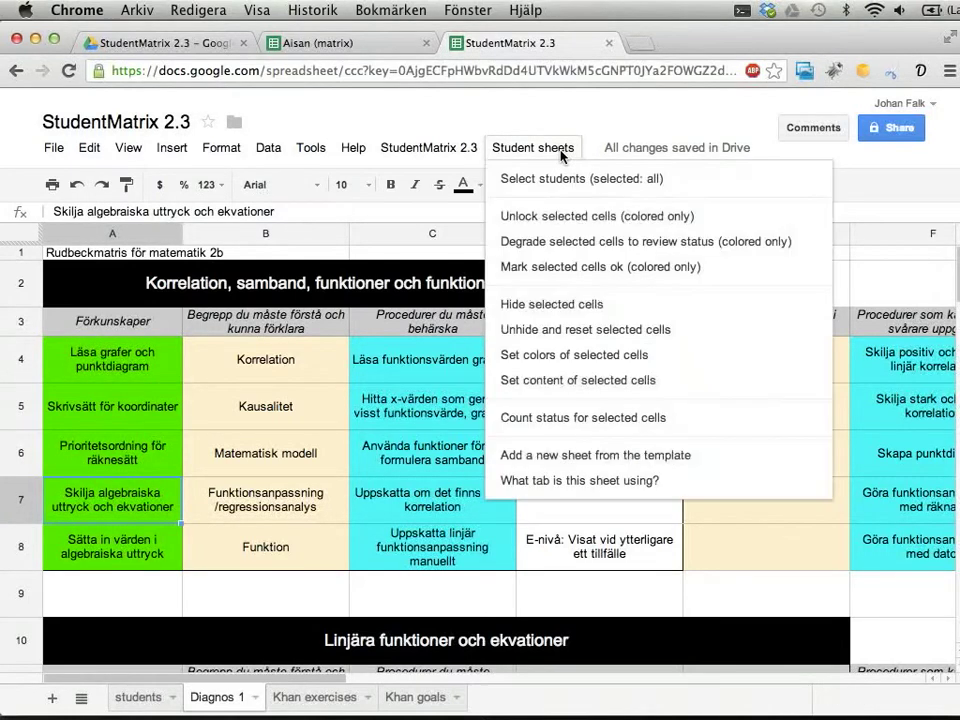
left_click(565, 268)
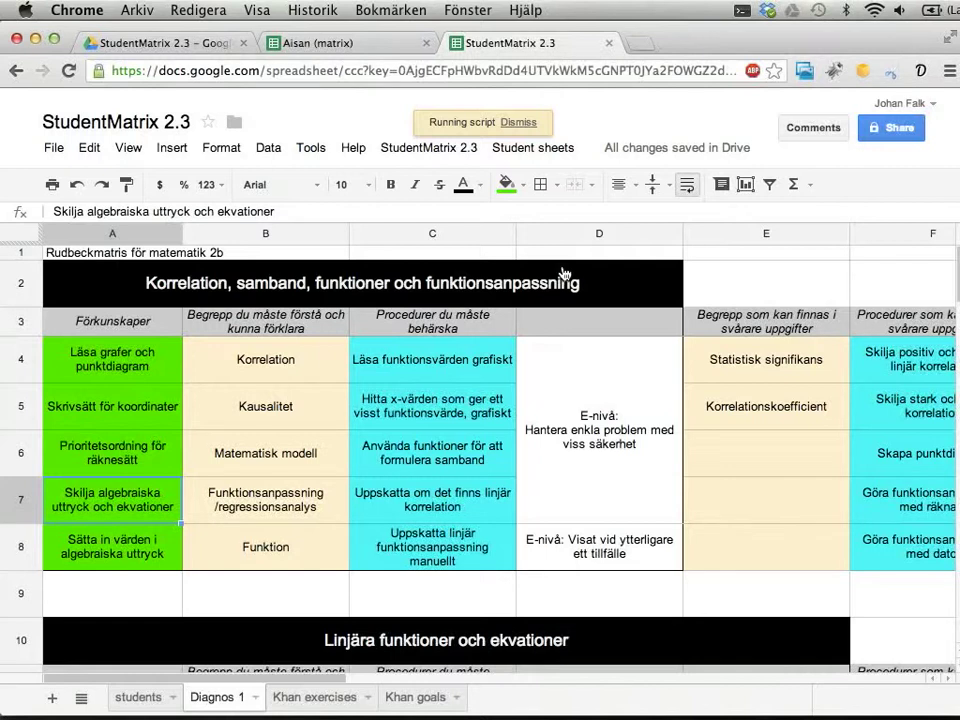
left_click(539, 150)
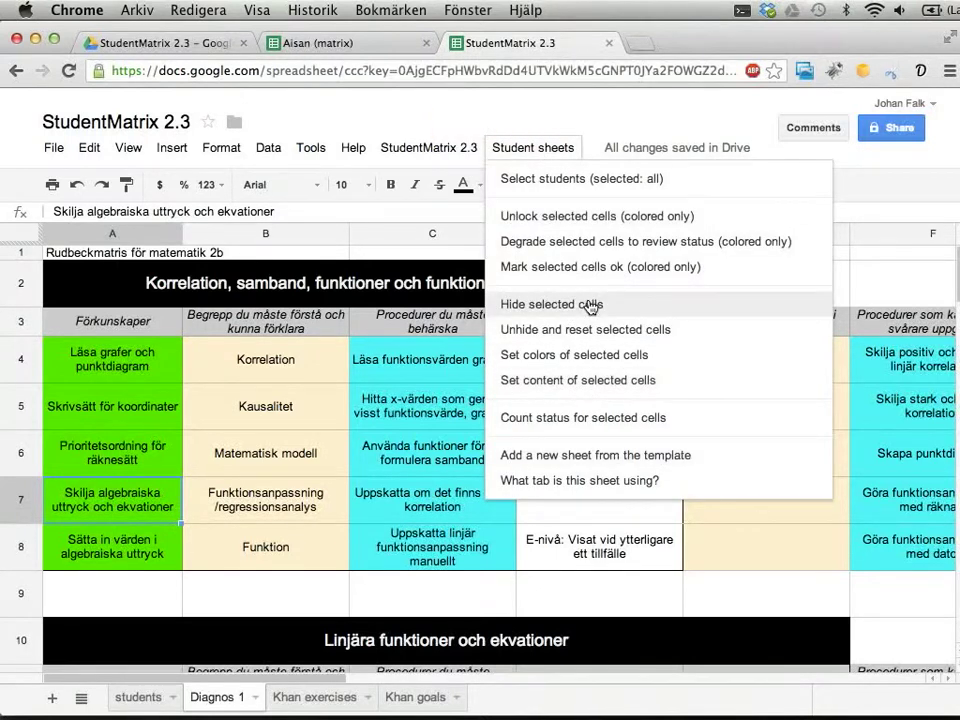
left_click(391, 380)
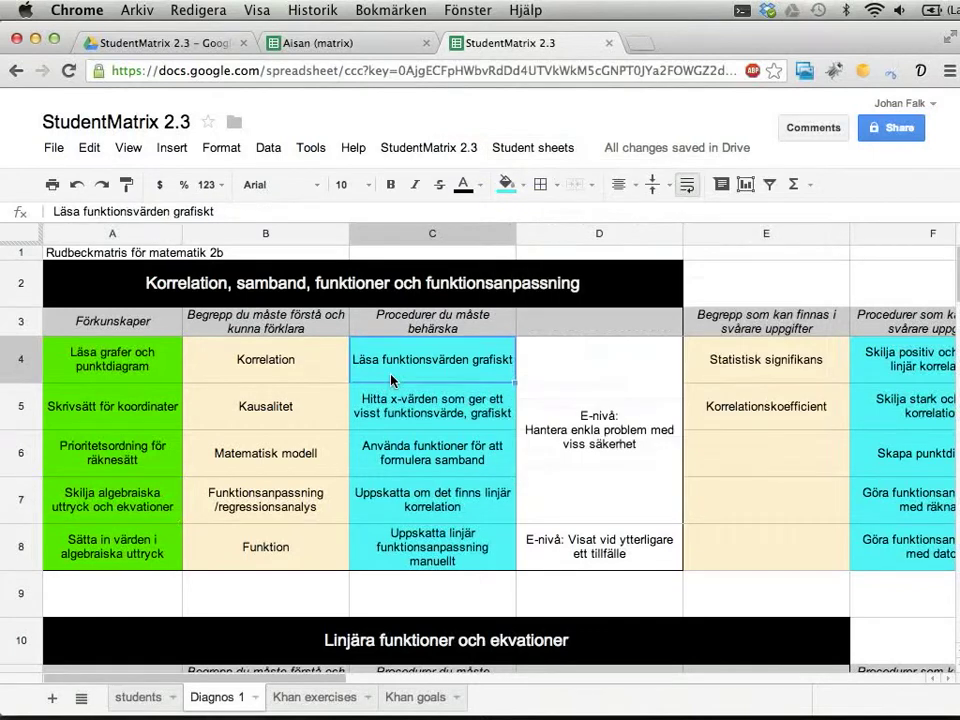